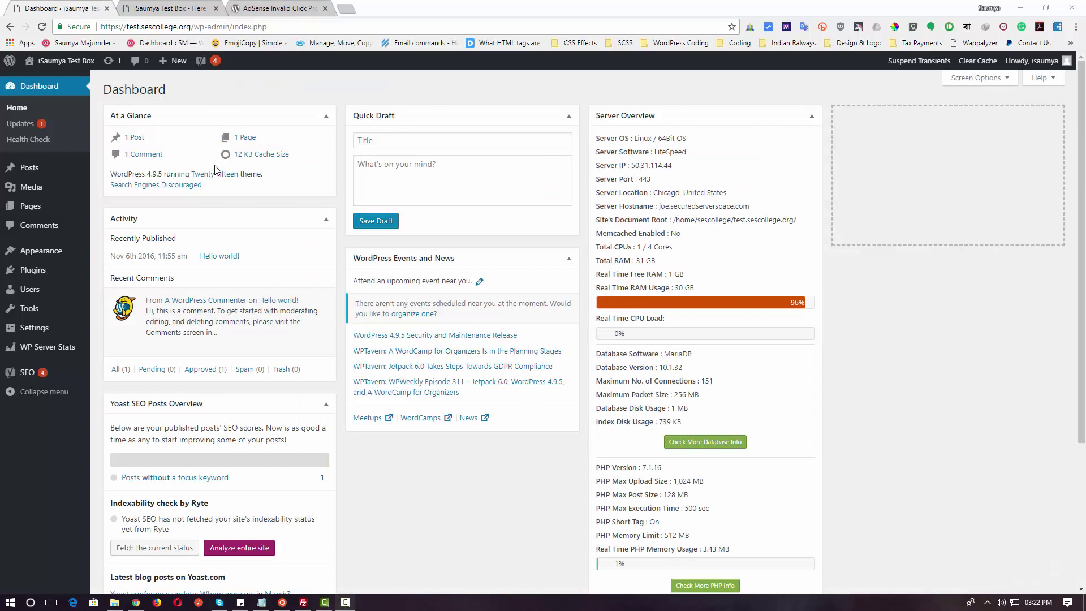
Step: Search the WordPress plugin directory for "AICP" from the Add Plugins page
mouse_move(38, 276)
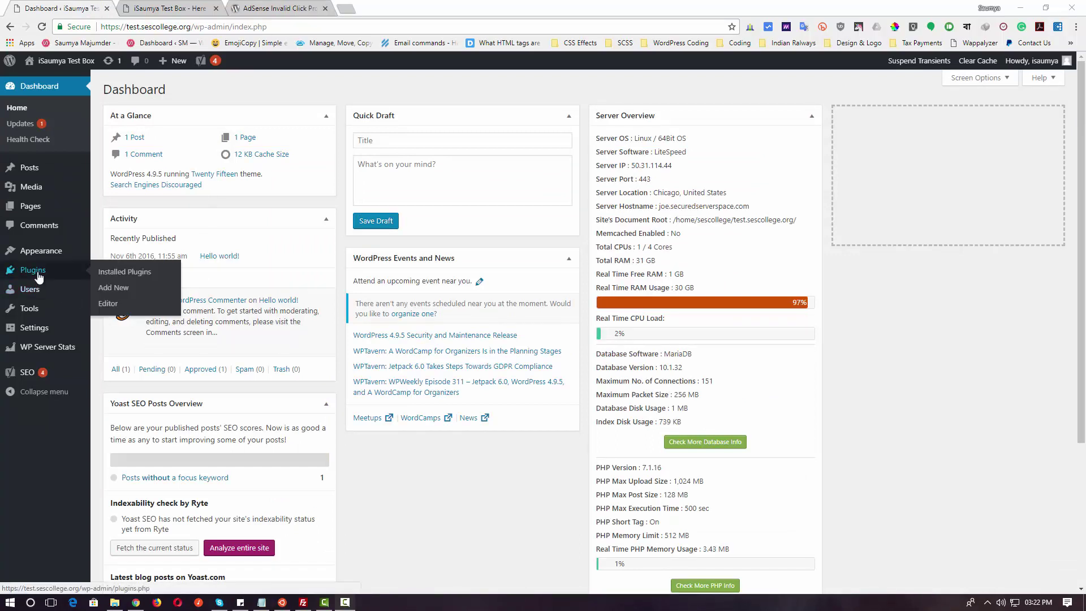
click(129, 277)
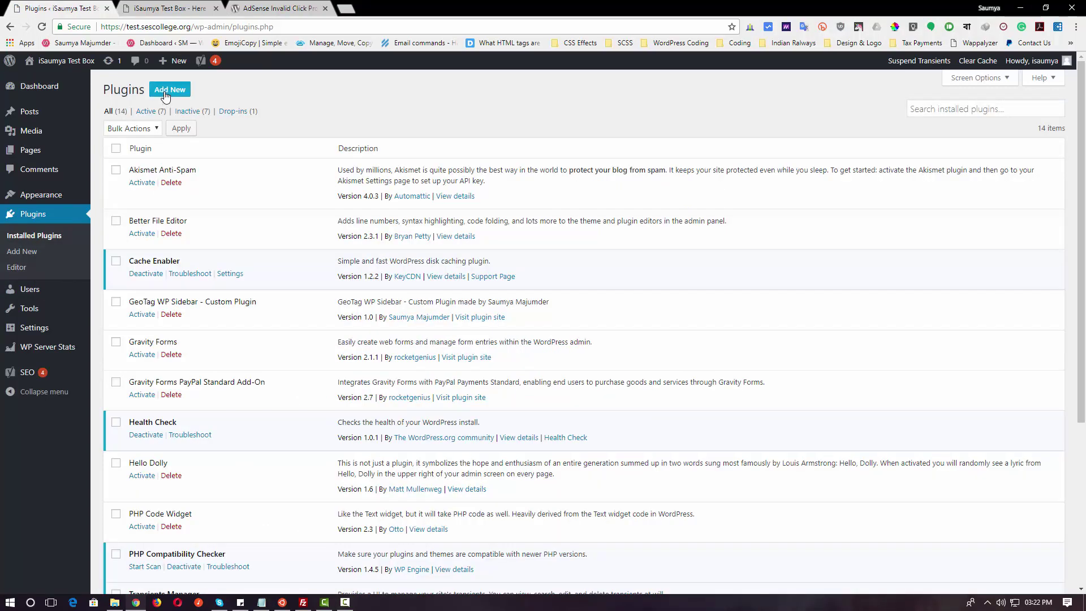
click(165, 92)
click(956, 123)
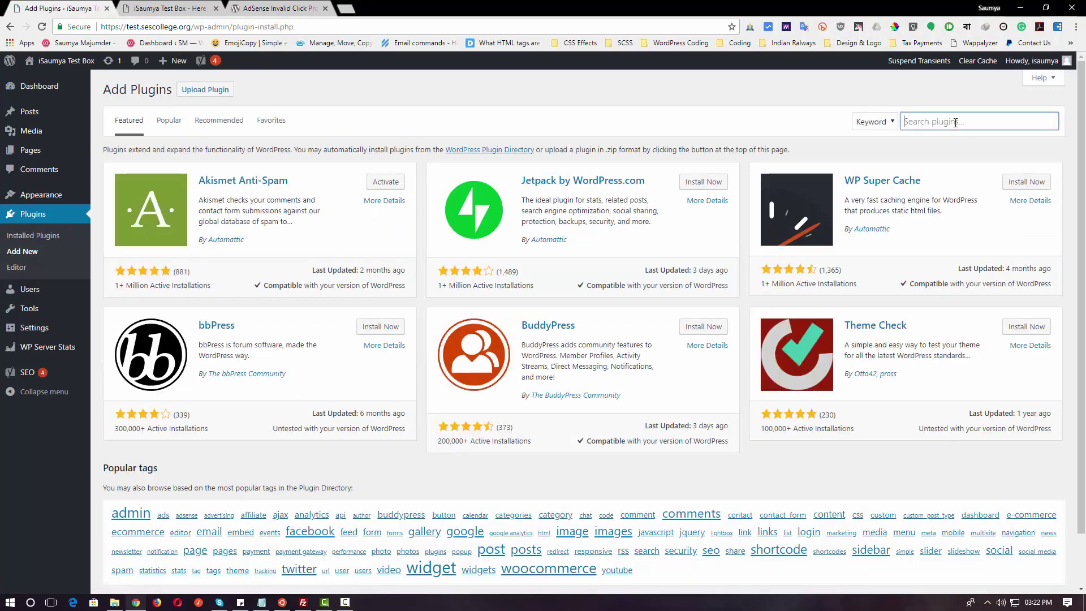
text(AICP)
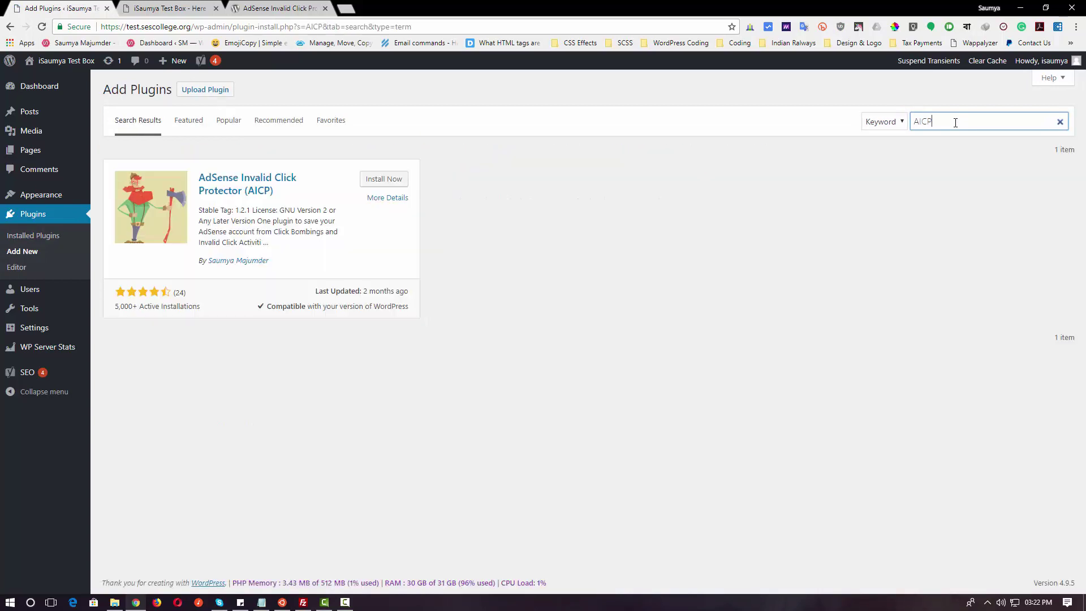
Step: Install and activate the AdSense Invalid Click Protector (AICP) plugin and open its General Settings page
click(375, 178)
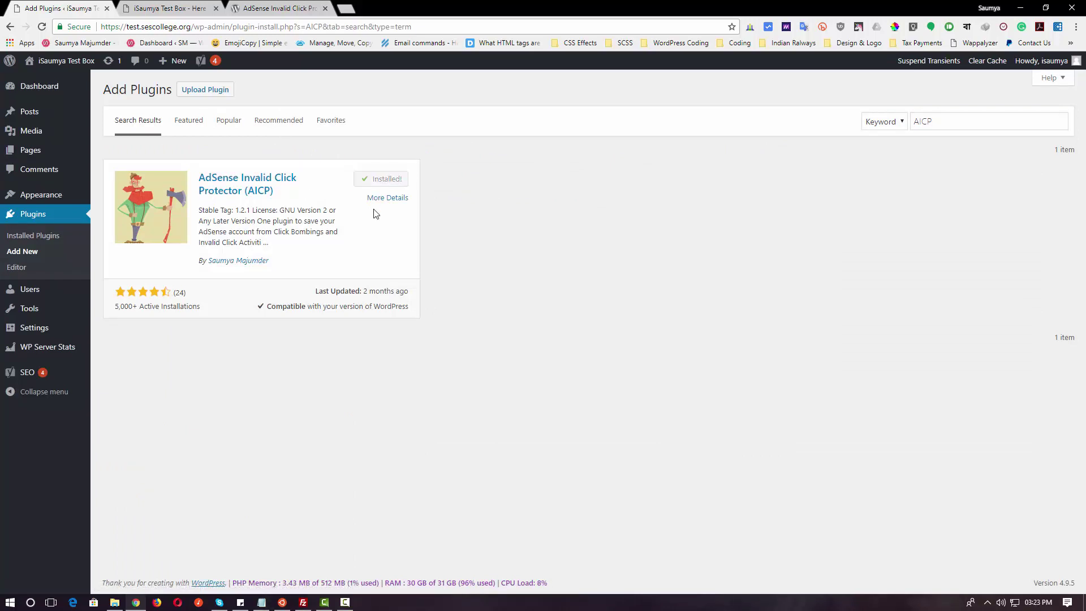
click(372, 182)
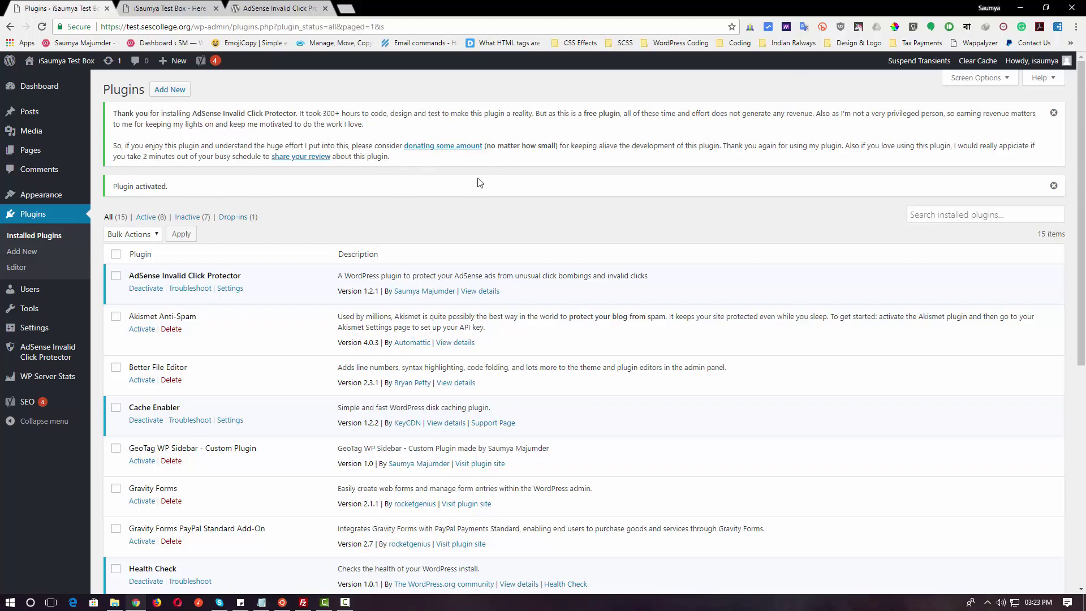
click(1053, 114)
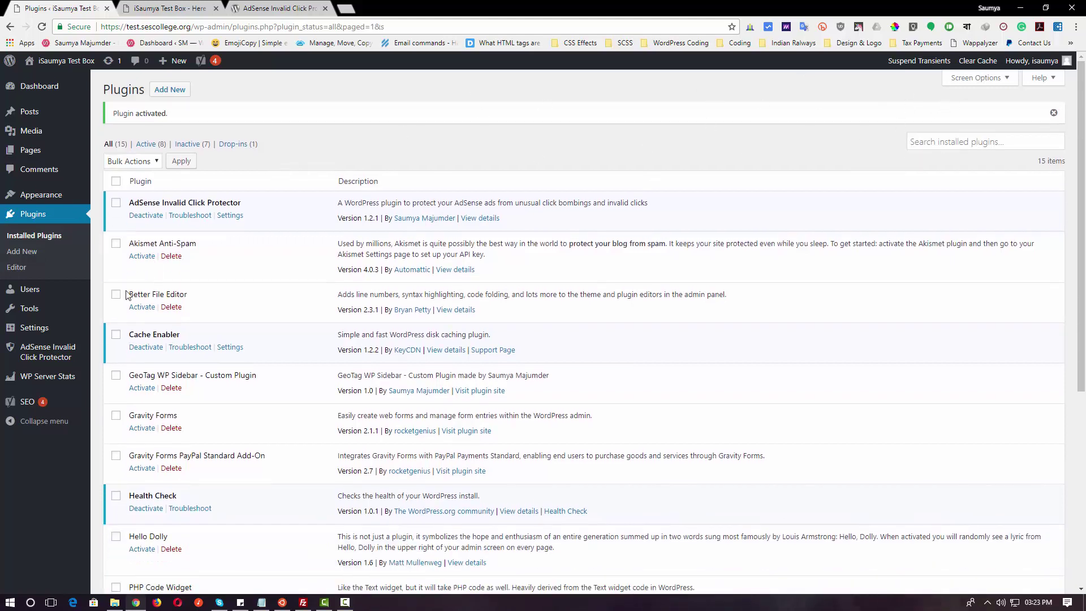
mouse_move(43, 360)
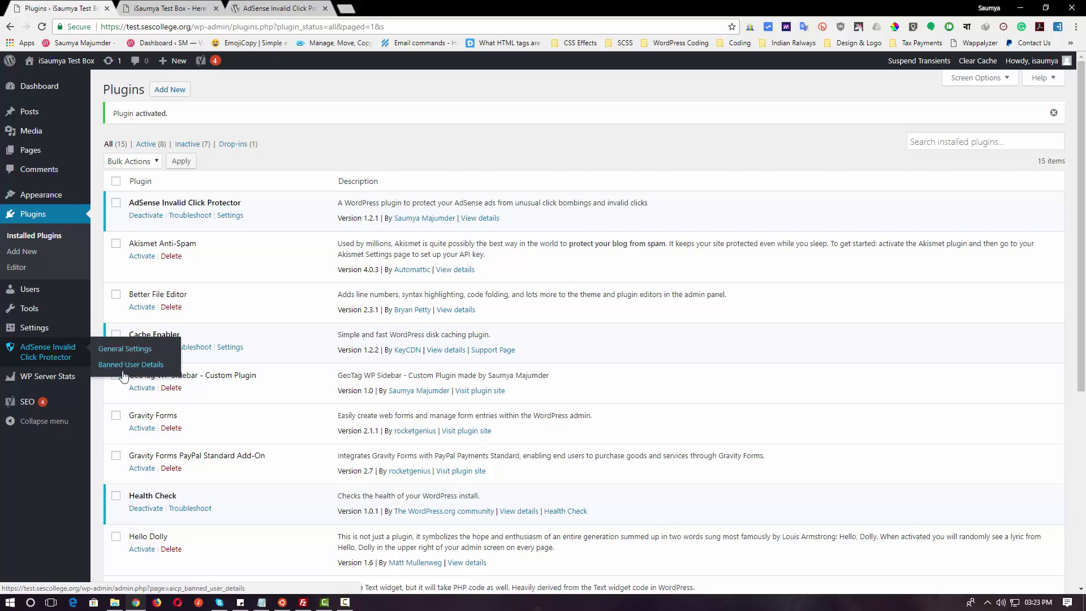
click(123, 350)
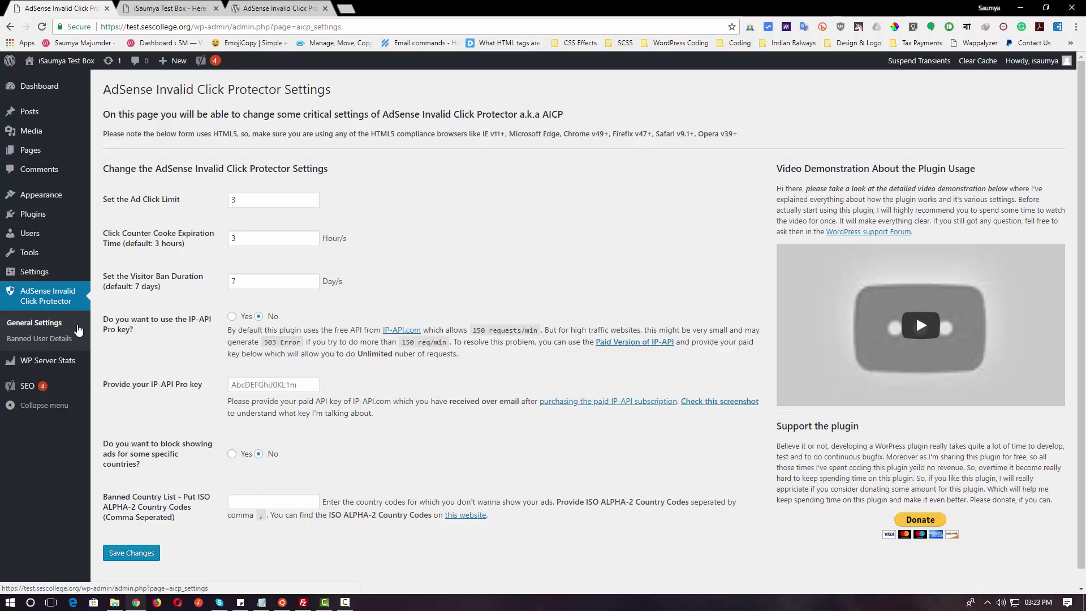
Step: Find the Ad Inserter plugin by searching for "ad inserter" among new plugins, and install and activate it
mouse_move(87, 218)
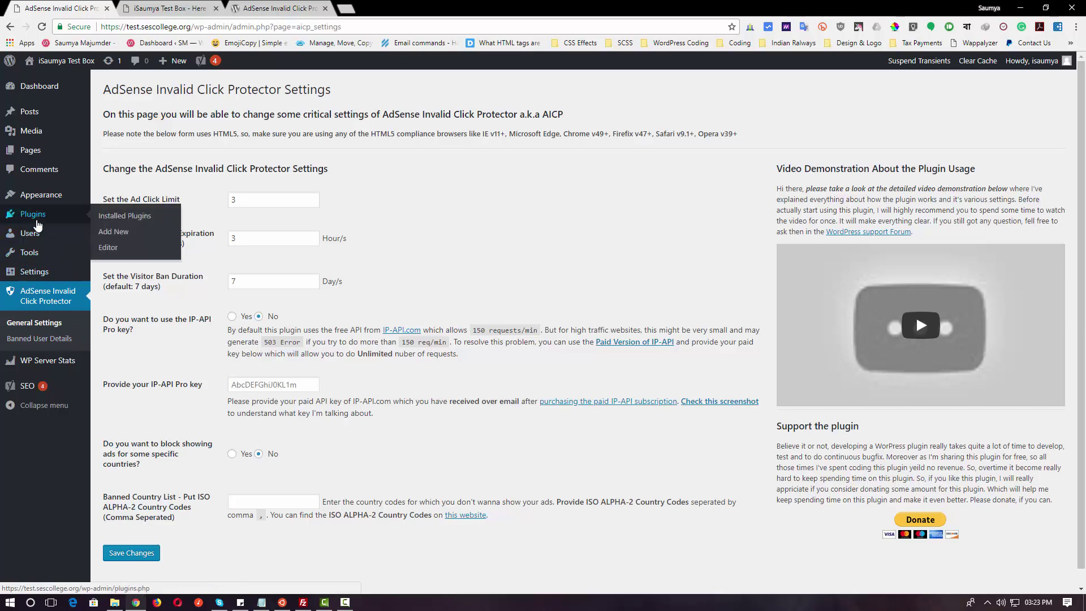
click(120, 234)
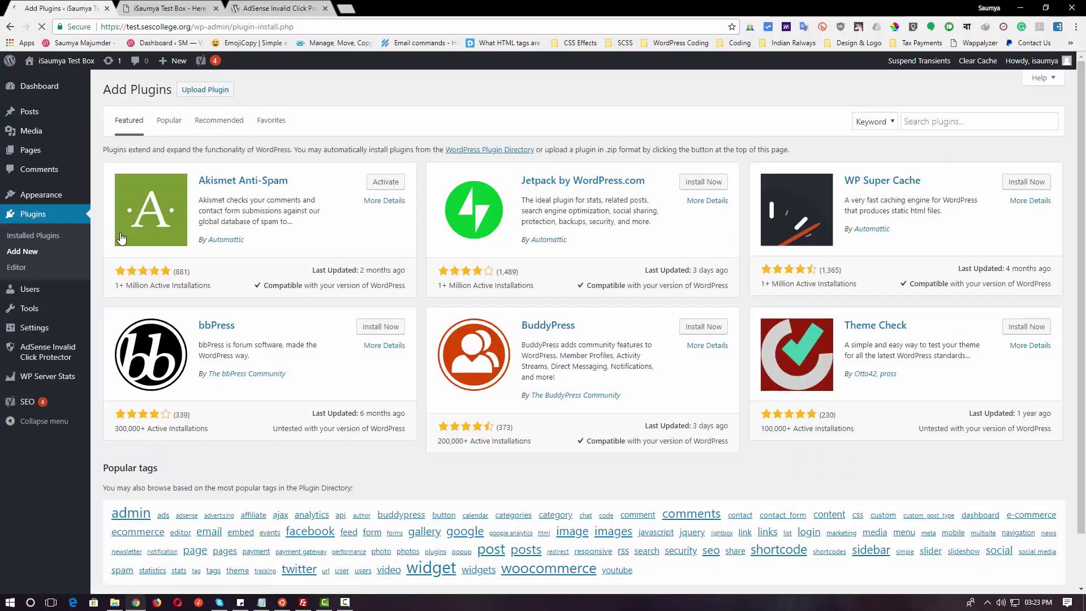
click(912, 125)
text(ad inserter)
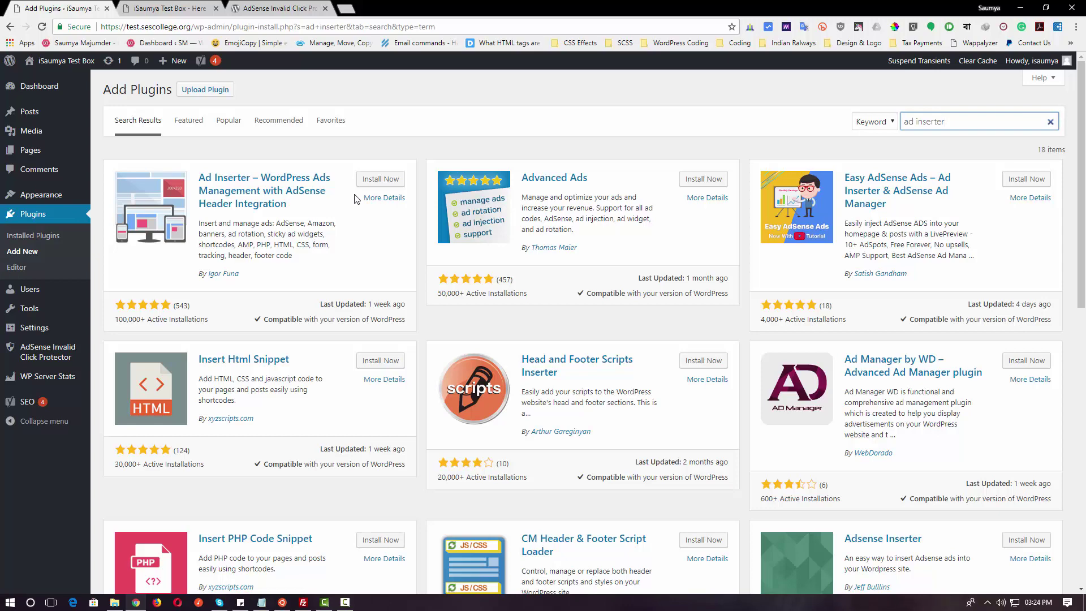
click(365, 179)
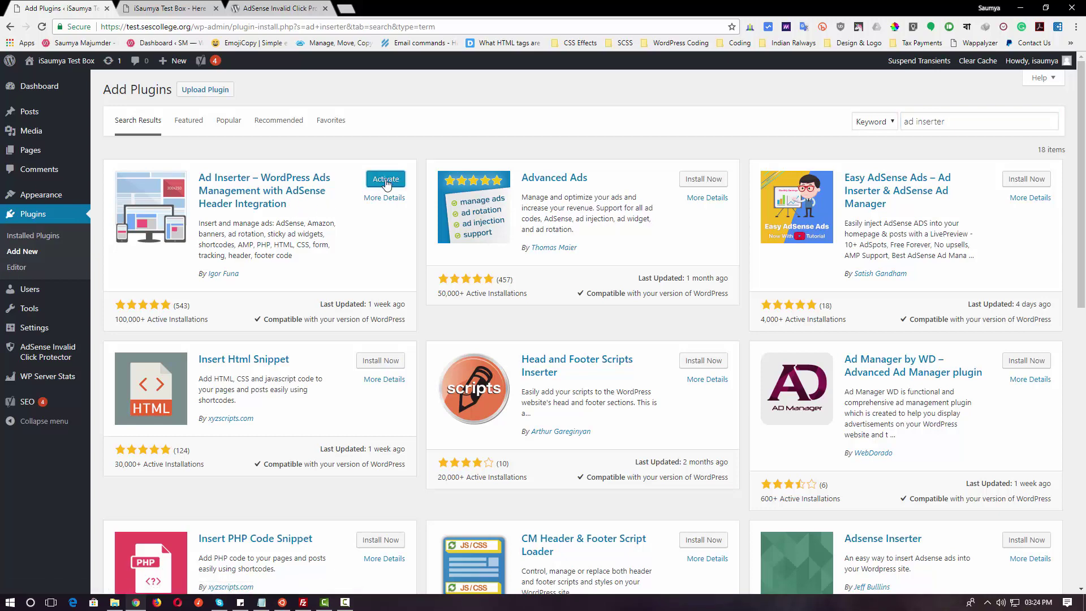
click(385, 182)
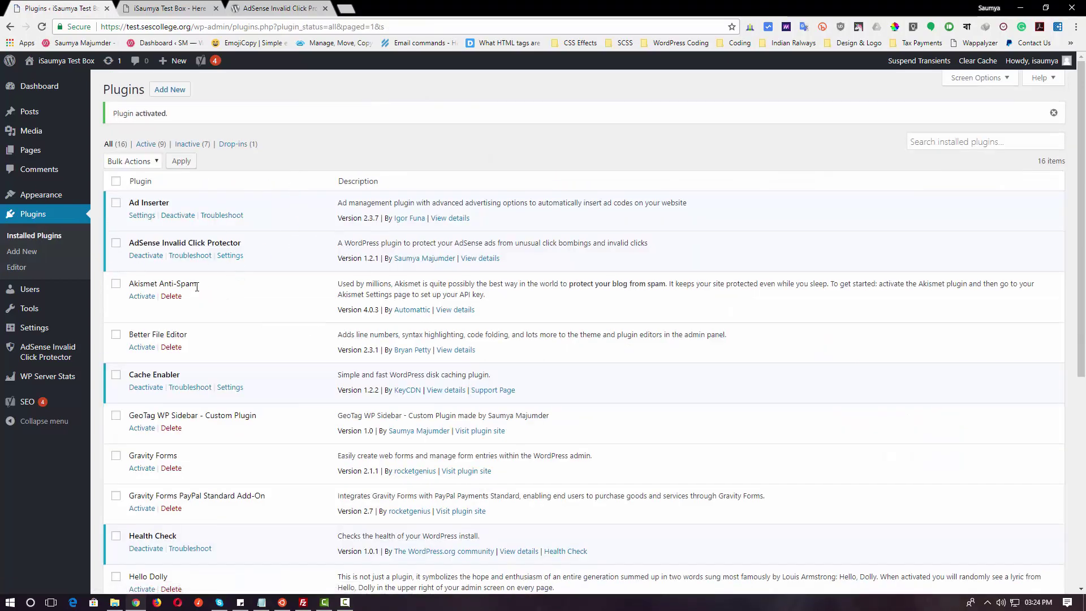
Step: Open the Ad Inserter settings and look at the Block 2 and Block 1 code areas
mouse_move(36, 331)
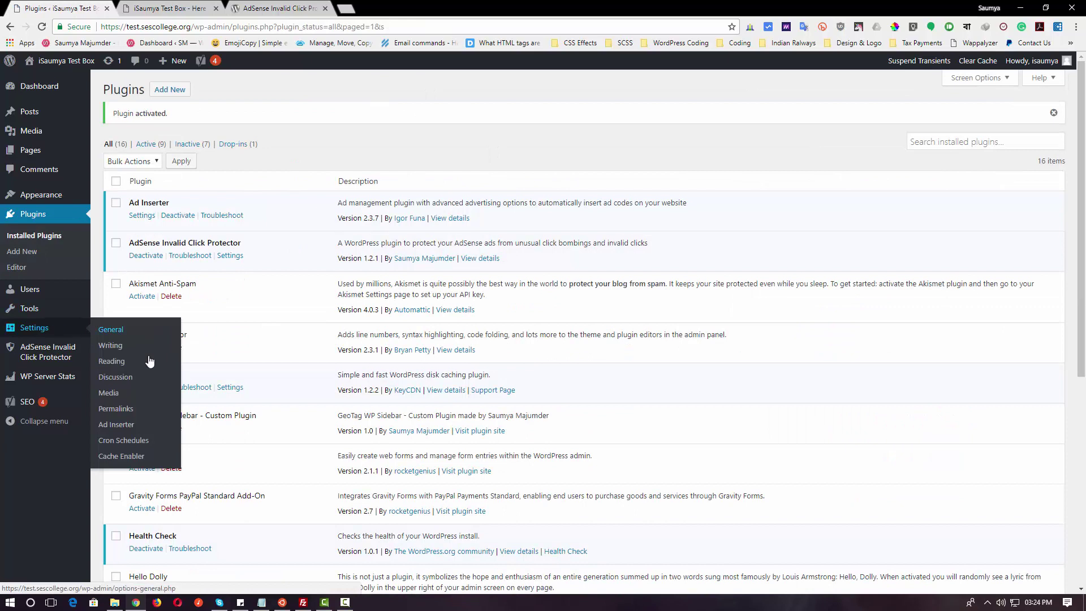
click(111, 427)
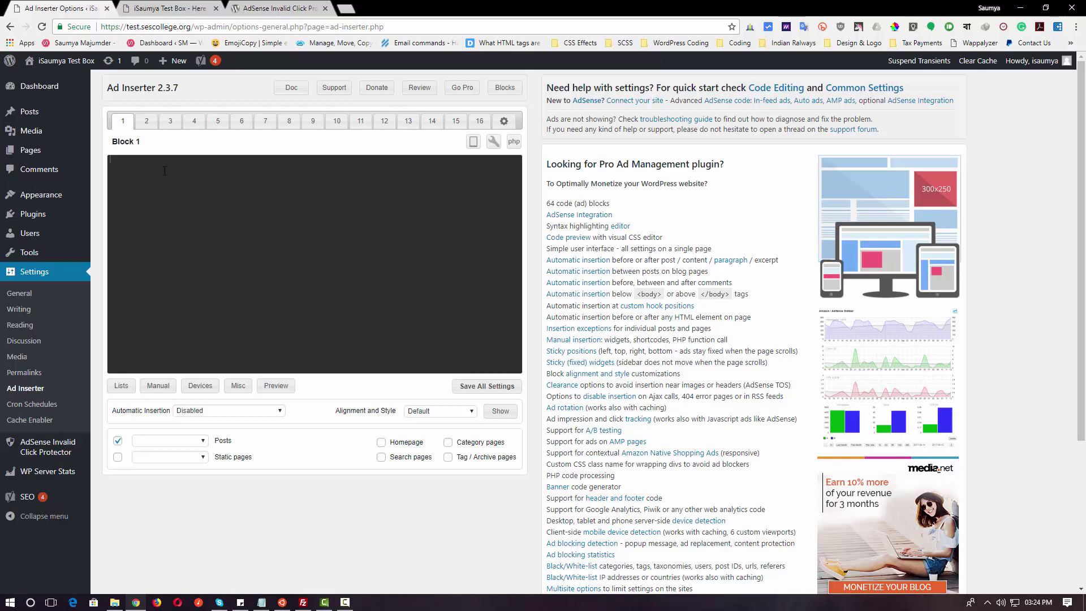
click(146, 121)
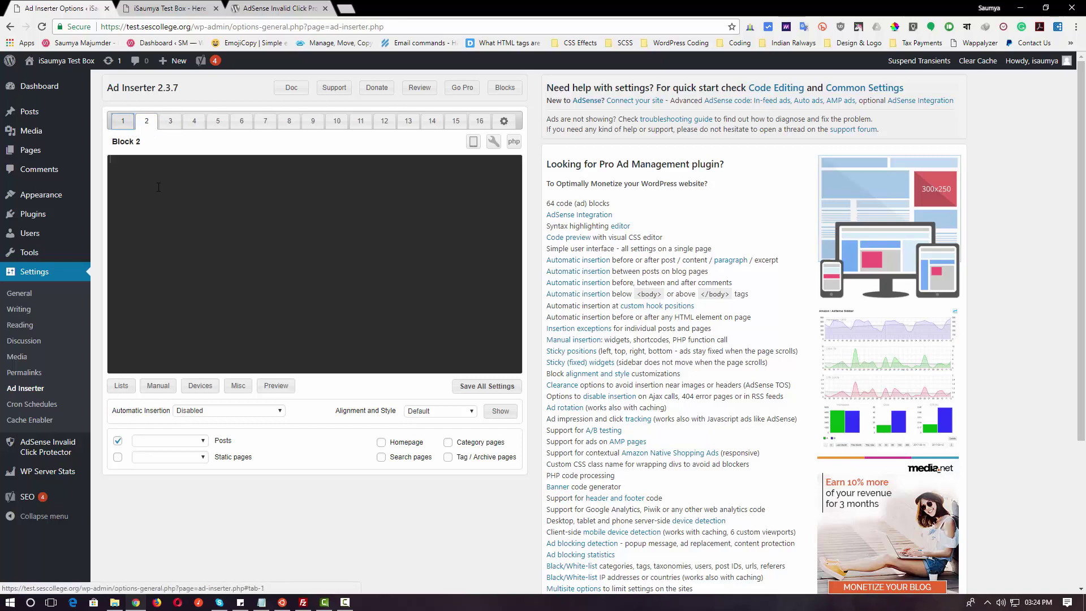
click(123, 121)
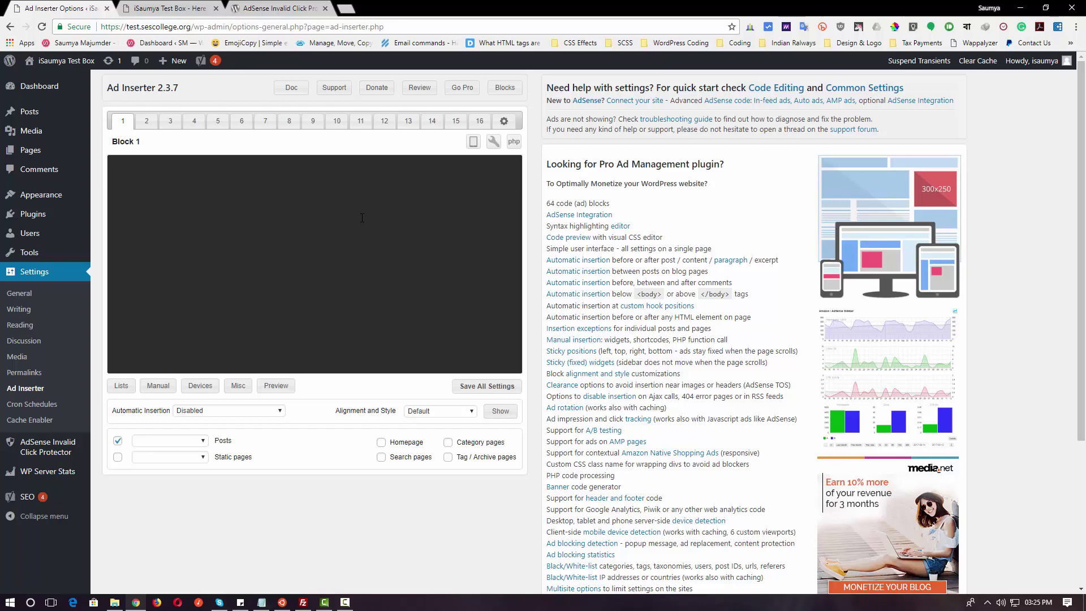
Step: Look over the AdSense Invalid Click Protector description on WordPress.org and return to the empty Block 1 code editor in Ad Inserter
click(286, 7)
scroll(436, 308, down, 2)
scroll(439, 338, down, 10)
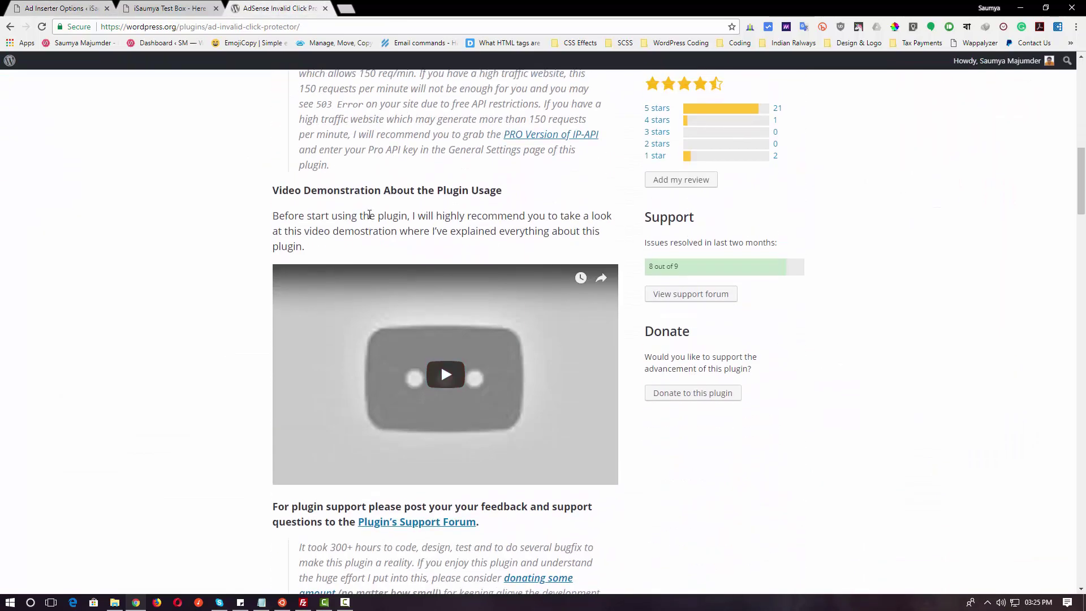
scroll(439, 354, up, 5)
scroll(426, 464, down, 1)
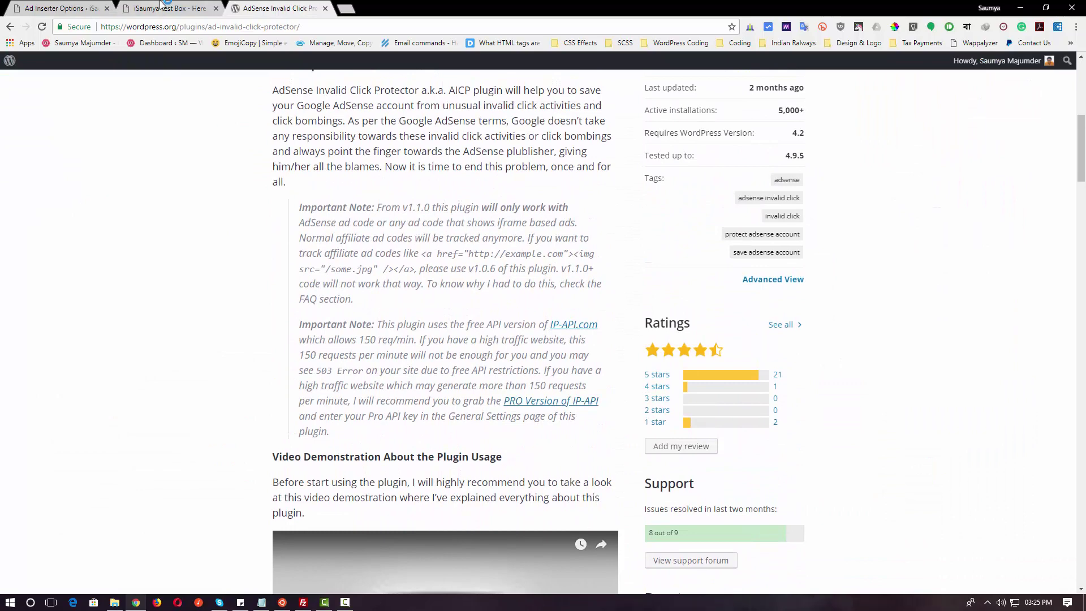
click(56, 8)
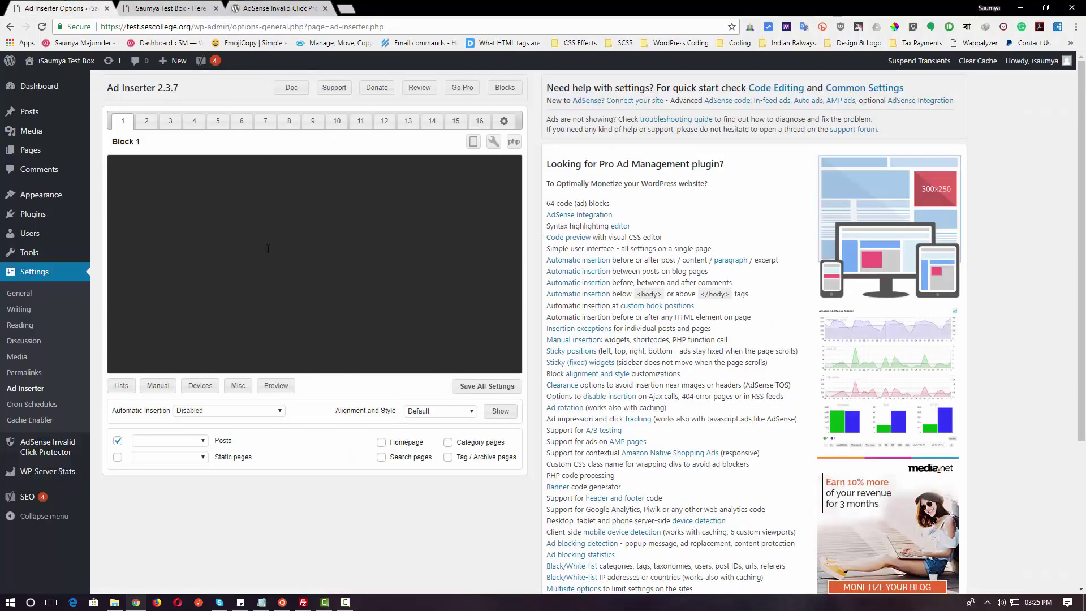
click(396, 212)
Step: Switch to Sublime Text, paste the BigScoots affiliate banner code into a blank file, and add empty lines below it
click(11, 602)
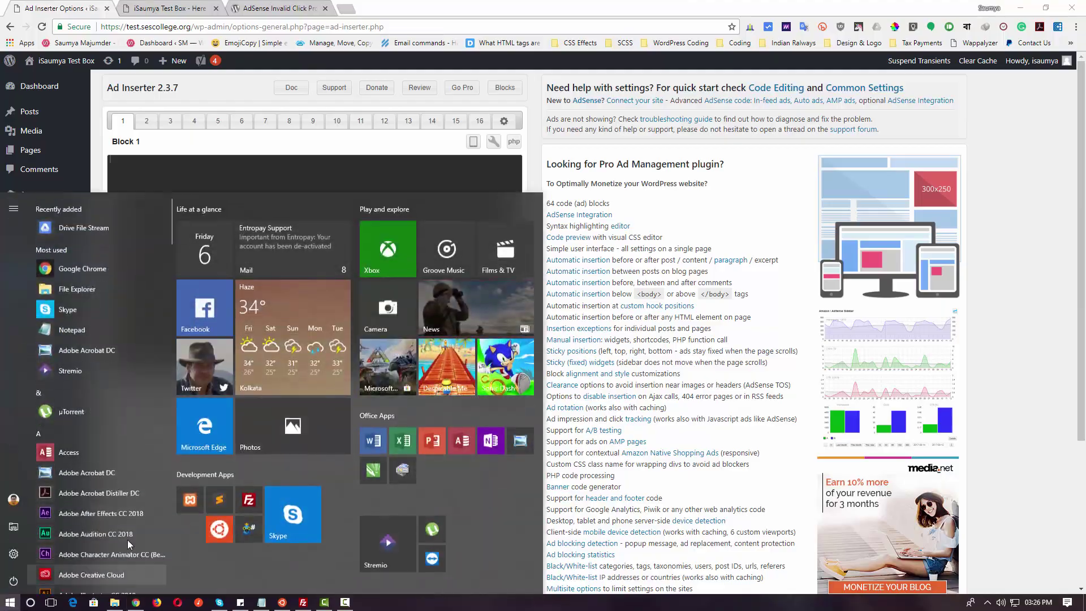
click(214, 501)
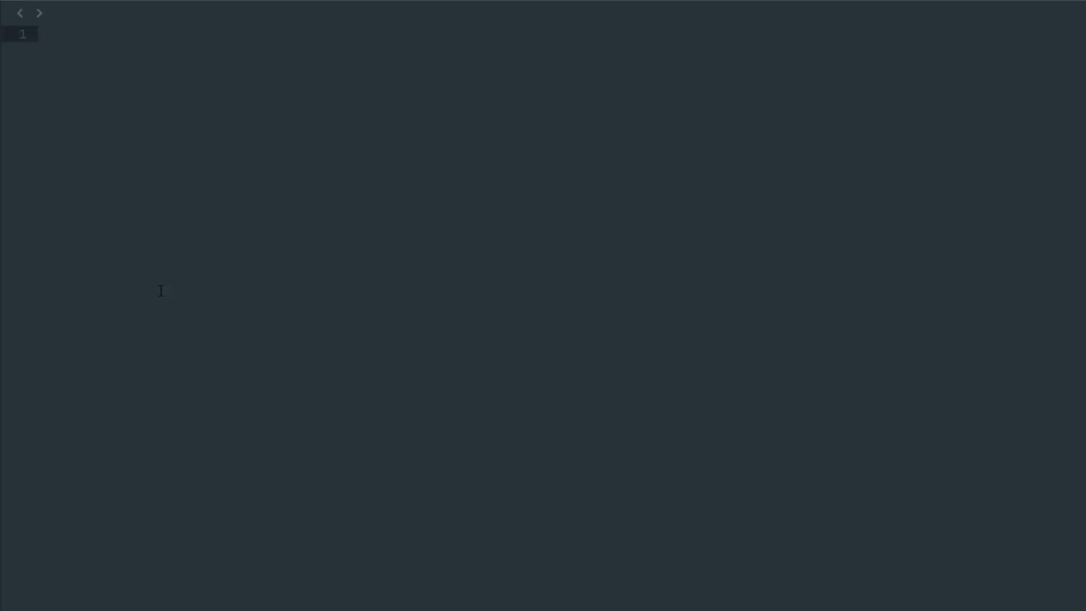
right_click(161, 290)
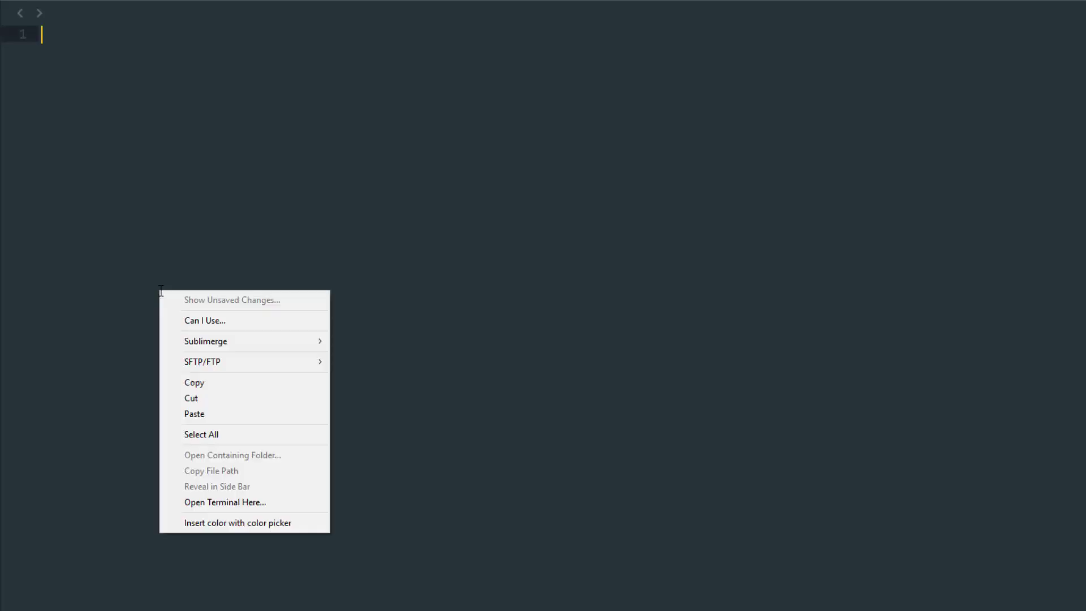
click(196, 416)
click(472, 116)
click(475, 167)
key(Return)
key(Return)
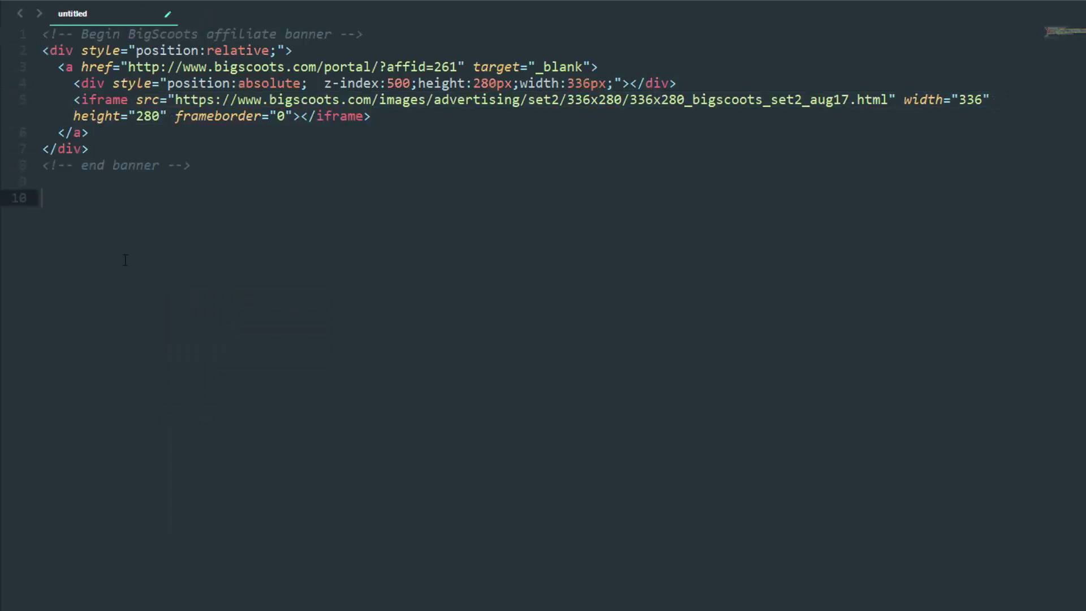
Step: Add a PHP block below the banner code, with <?php and ?> on separate lines and an indented line between them
text(<?php)
key(Return)
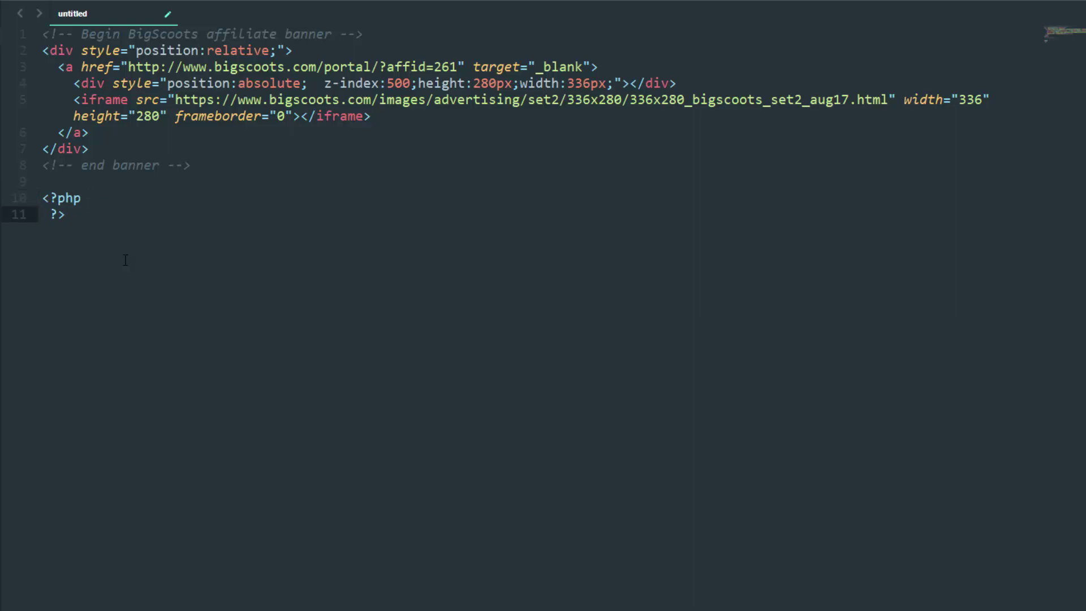
key(Up)
key(Right)
key(Right)
key(Right)
key(Right)
key(Right)
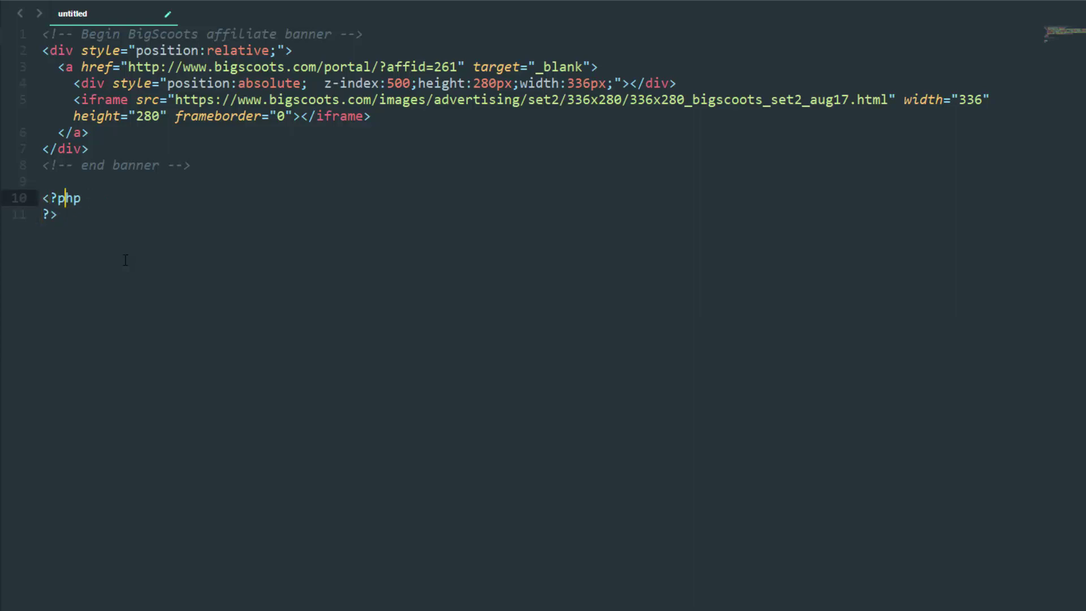
key(Return)
key(Tab)
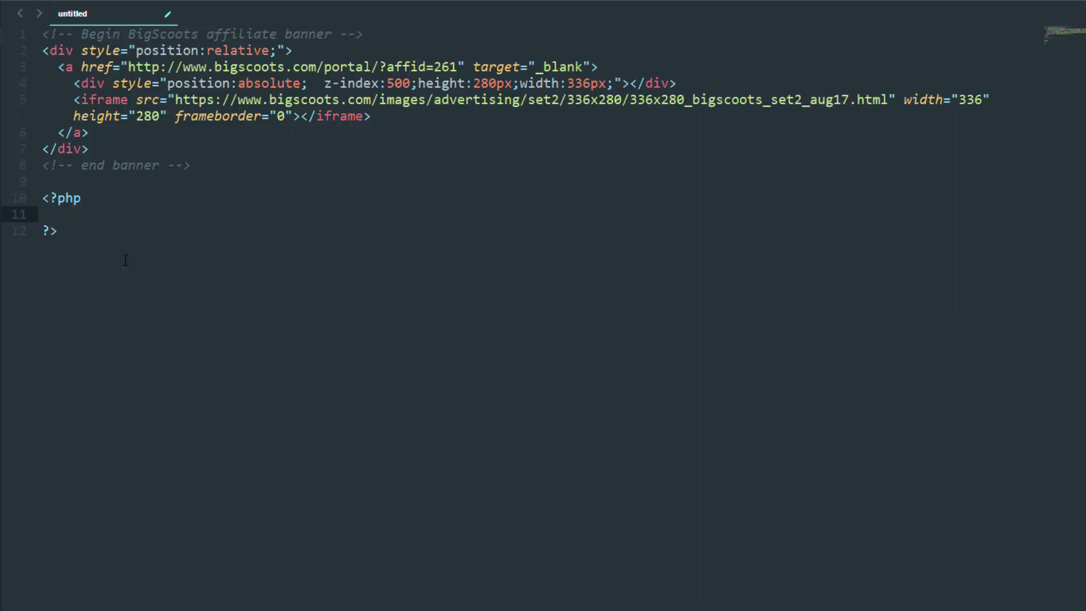
Step: Write an if/else skeleton inside the PHP block, with an empty condition and empty bodies for both branches
text(if)
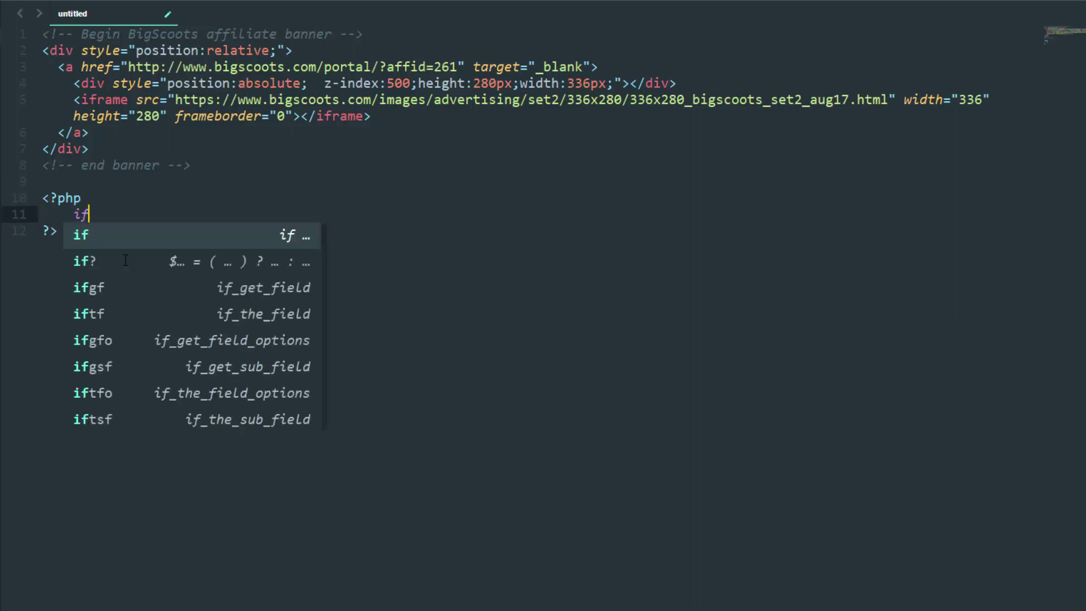
text(())
key(Right)
text({)
key(Return)
key(Down)
text(else {)
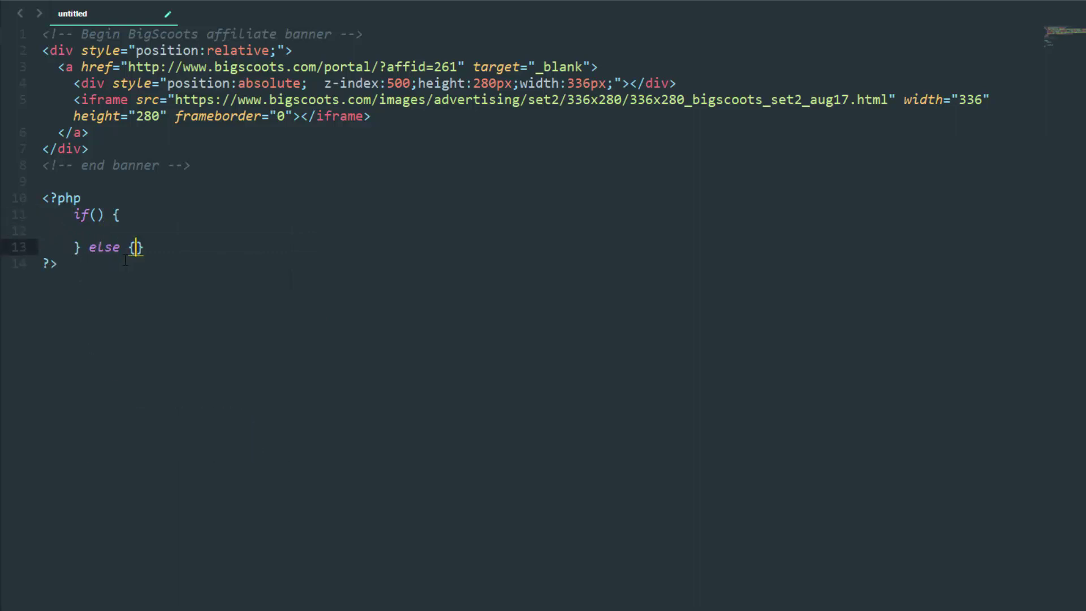
key(Return)
Step: Place the cursor in the empty if condition and copy the function name aicp_can_see_ads from the plugin page's shortcode example in the browser
click(97, 215)
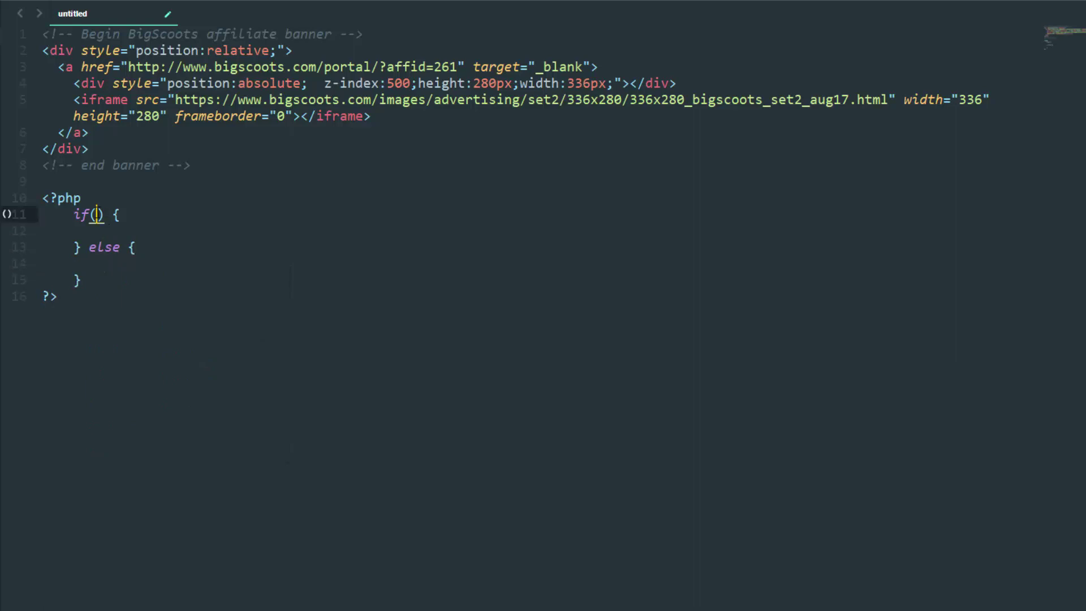
key(Left)
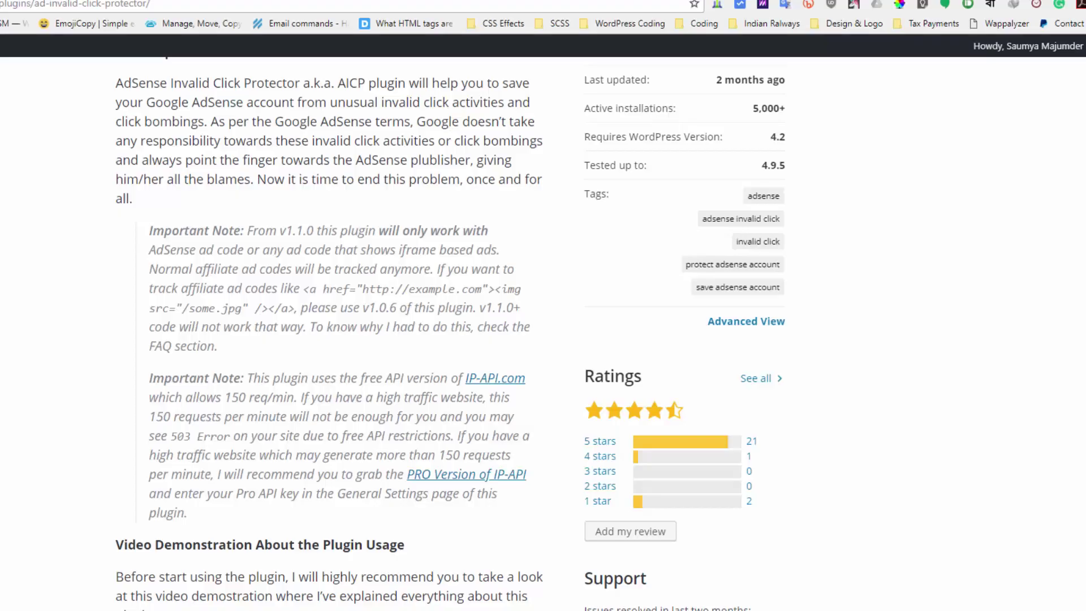
scroll(247, 378, down, 20)
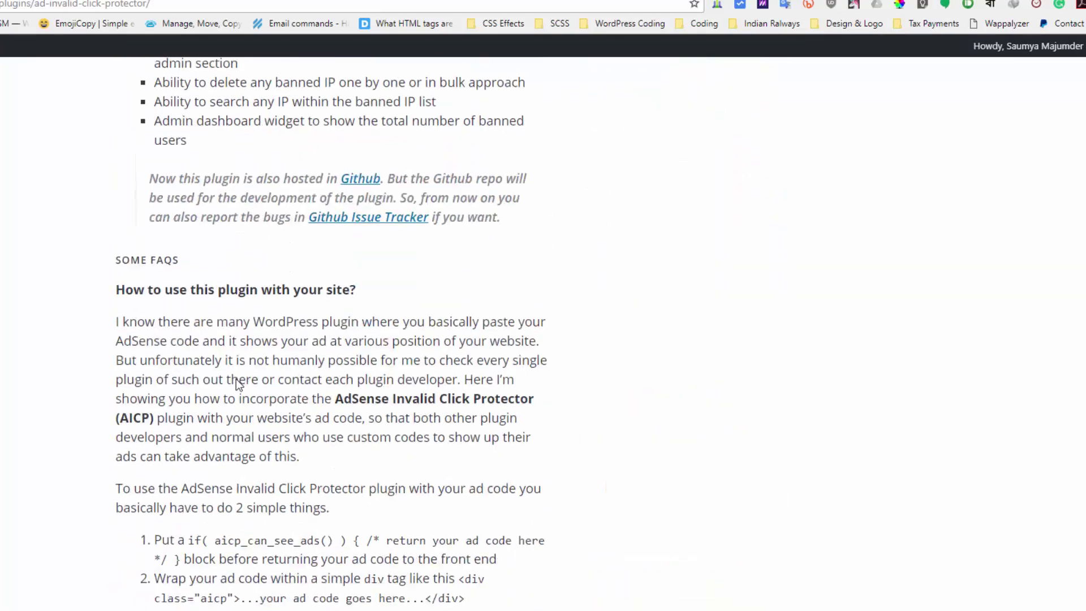
scroll(232, 377, down, 6)
scroll(213, 283, up, 5)
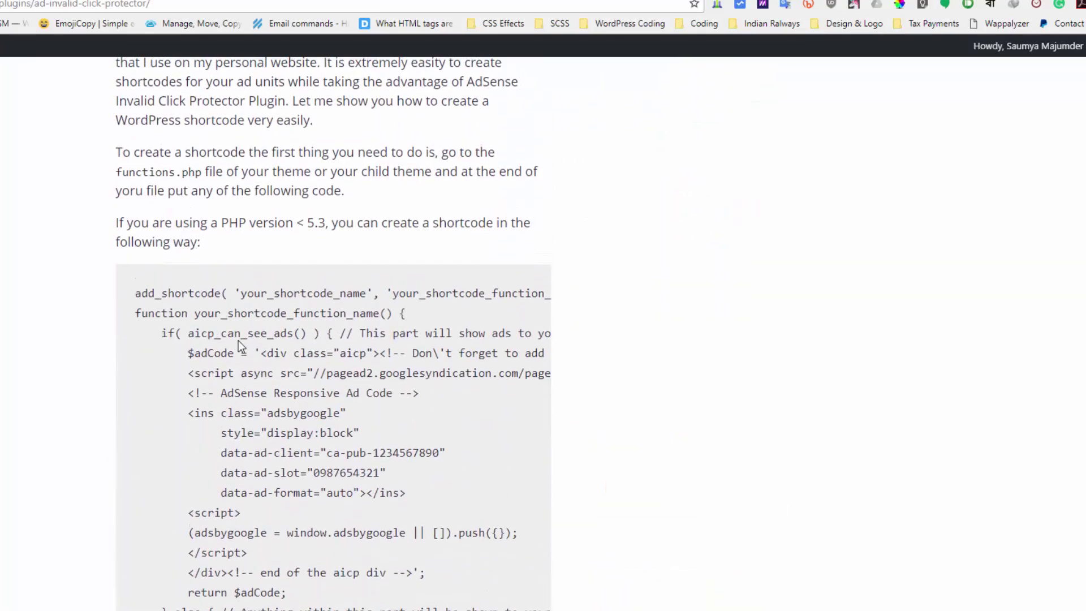
double_click(208, 335)
key(ctrl+c)
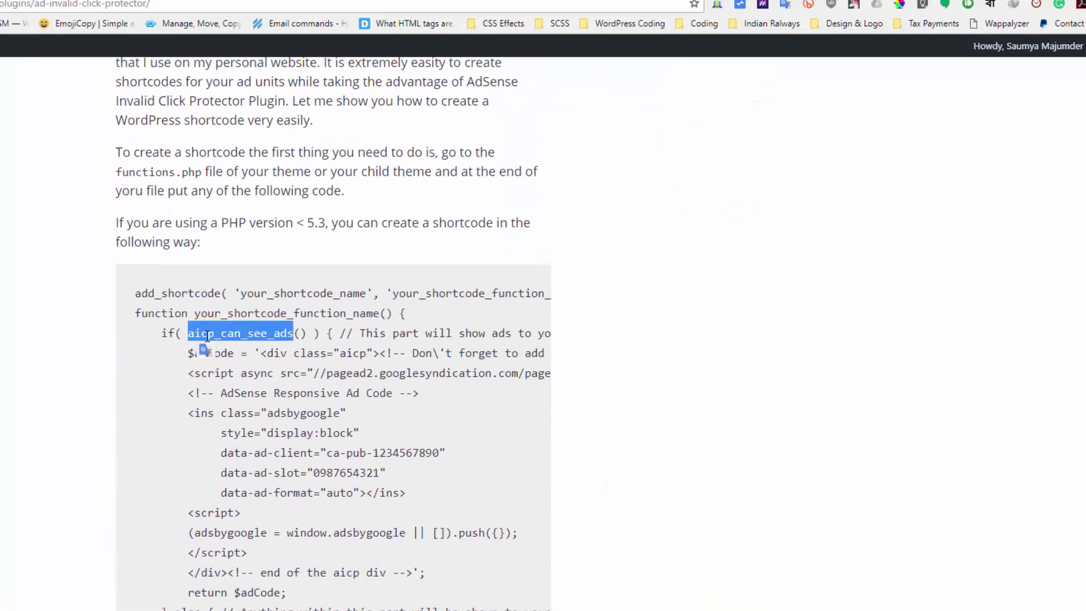
Step: Copy the selected function name aicp_can_see_ads, paste it into the if condition in Sublime Text, and add parentheses after it
right_click(236, 332)
click(253, 349)
key(alt+Tab)
key(ctrl+v)
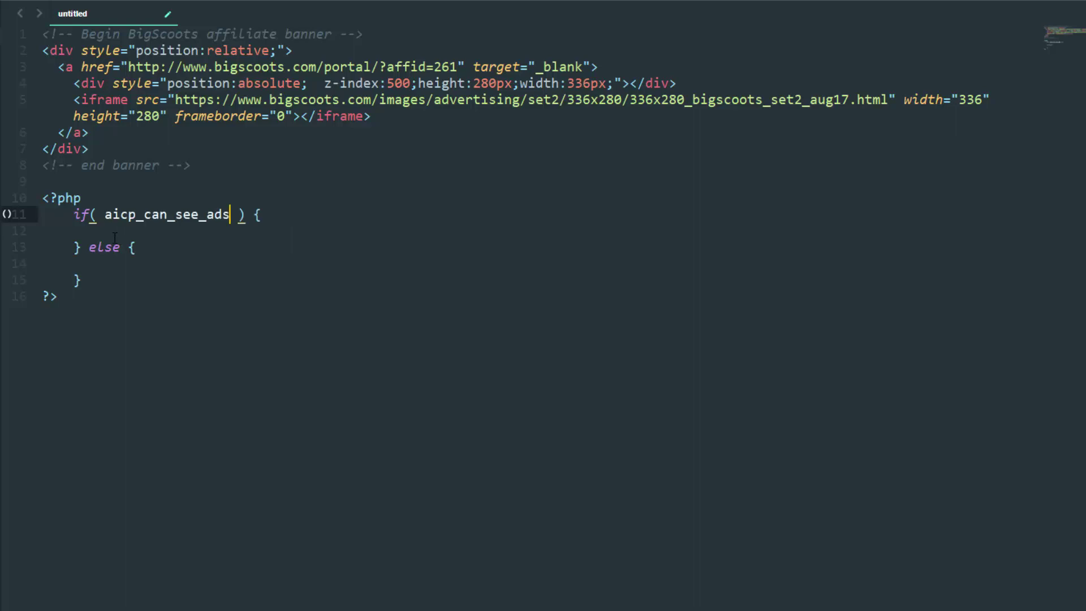
text(()
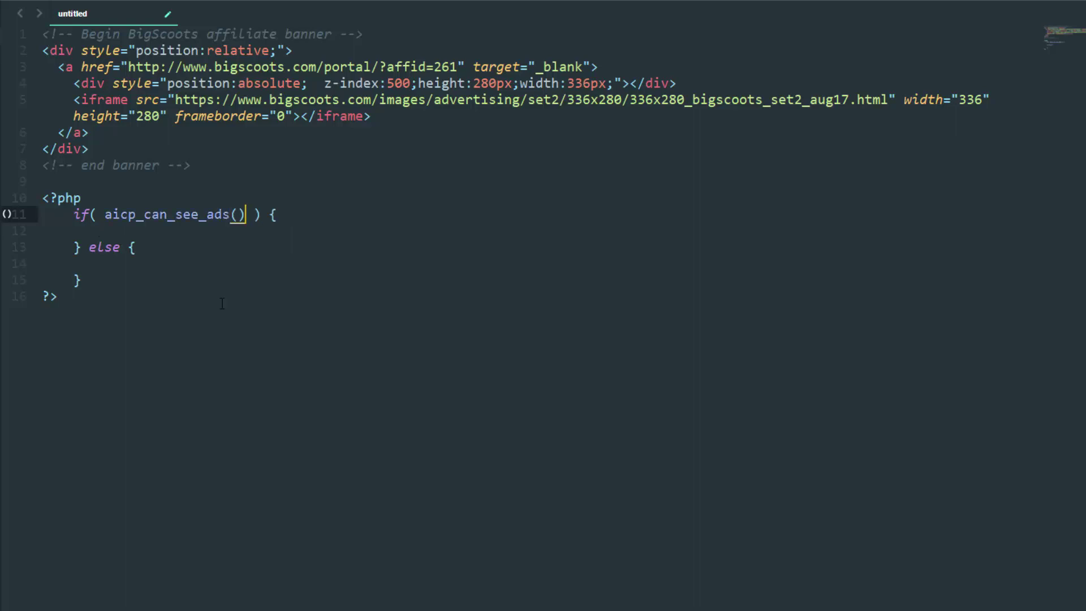
text())
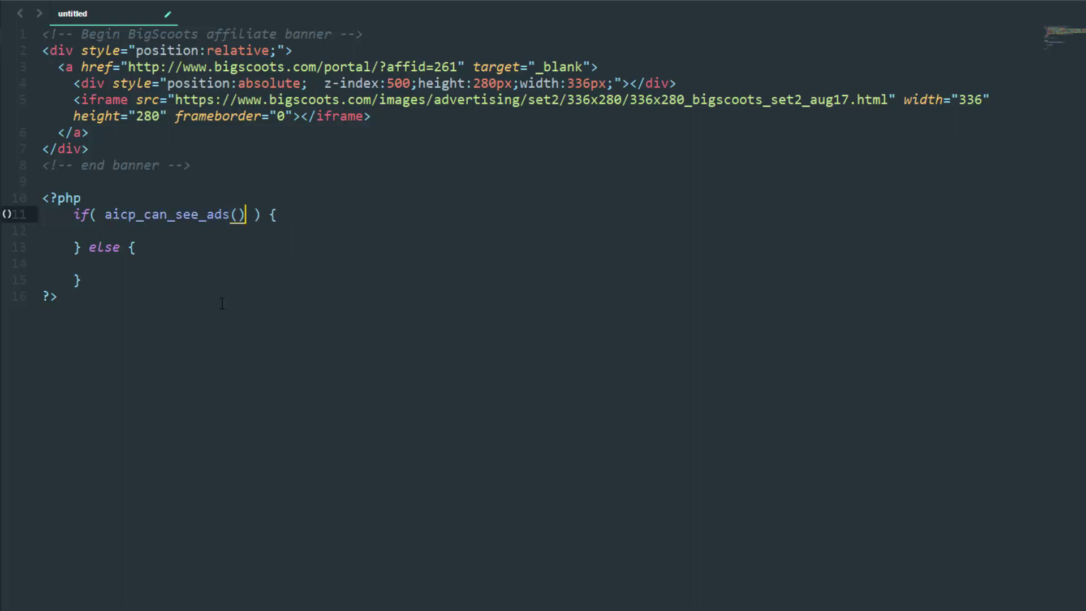
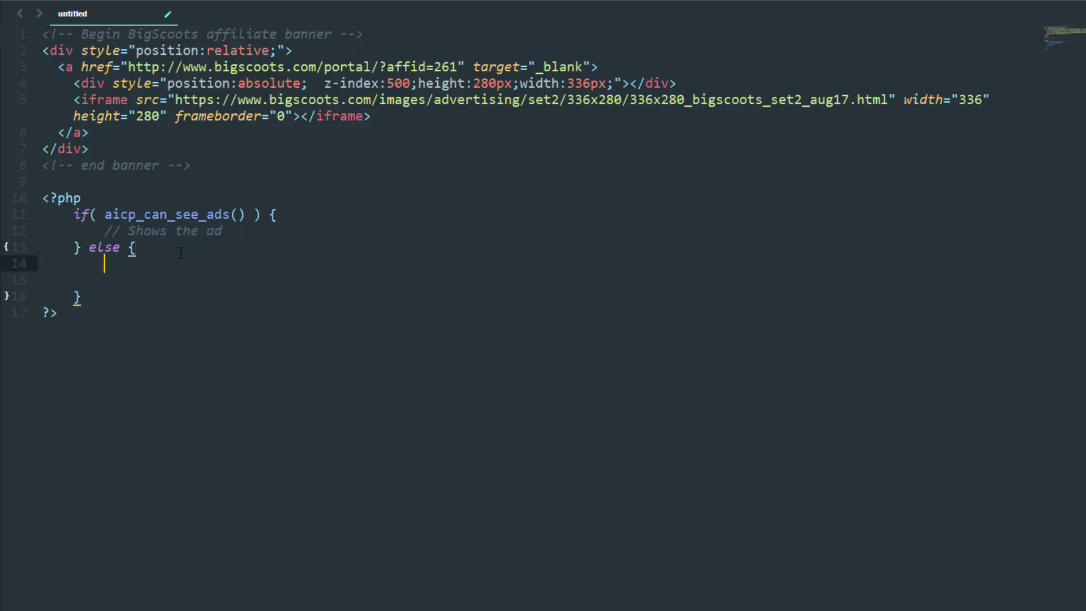
Step: Write the comment "// Shows something if the user is blocked from seeing the ads" inside the else branch
text(// Shows somethi)
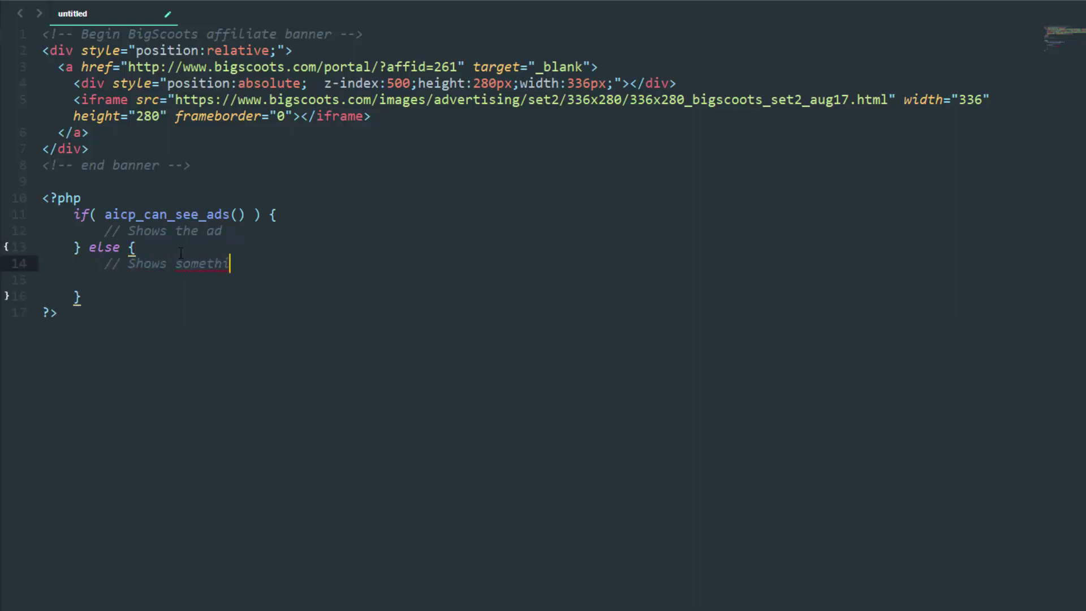
text(ng if the user is blocked fr)
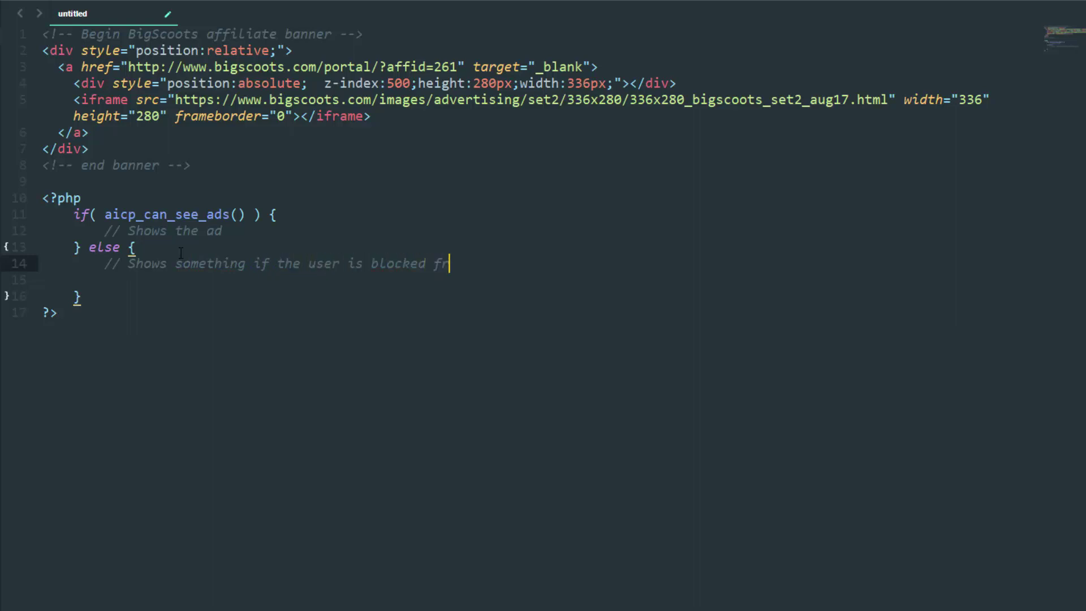
text(om seeing the ads)
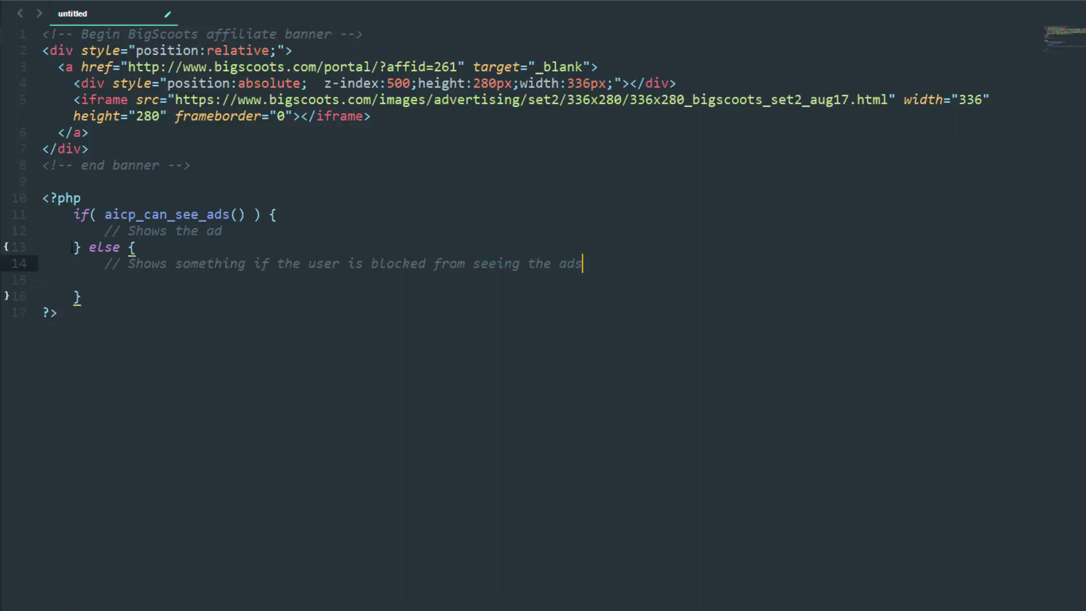
drag(58, 313, 39, 199)
click(149, 326)
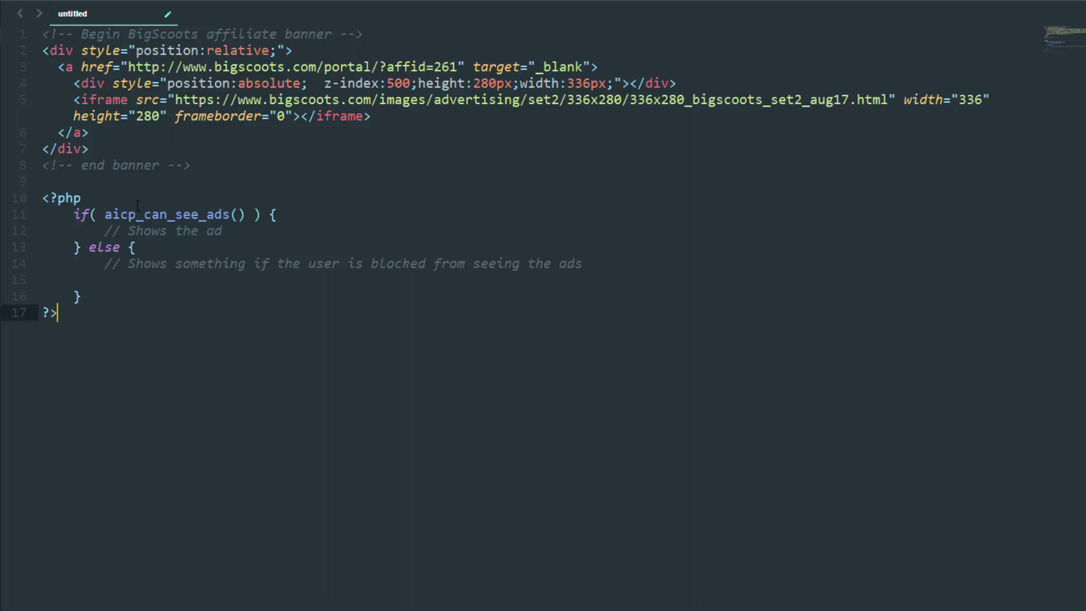
drag(104, 214, 231, 213)
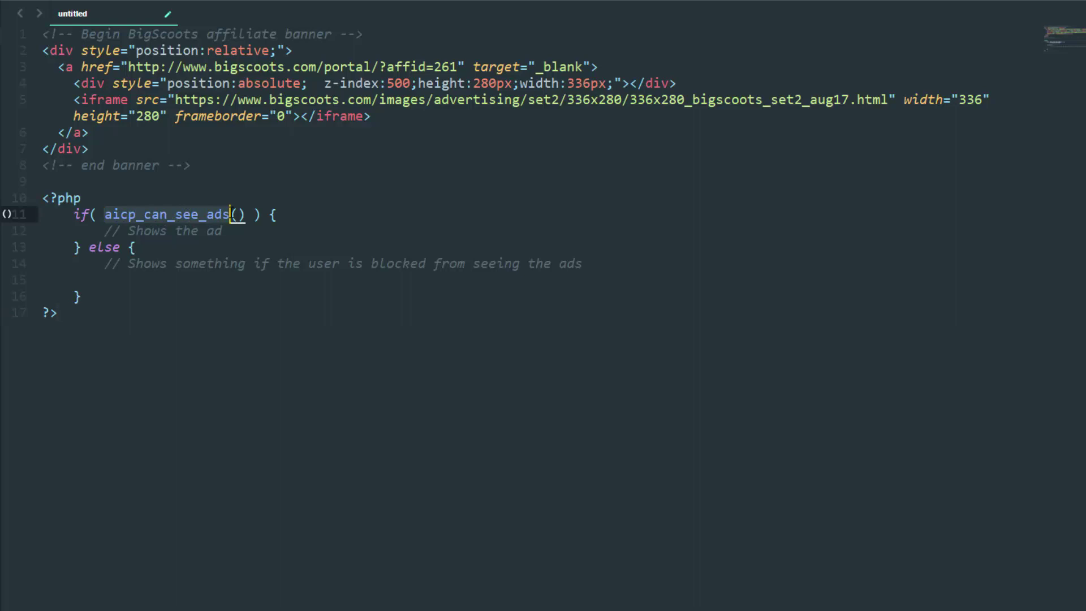
double_click(84, 214)
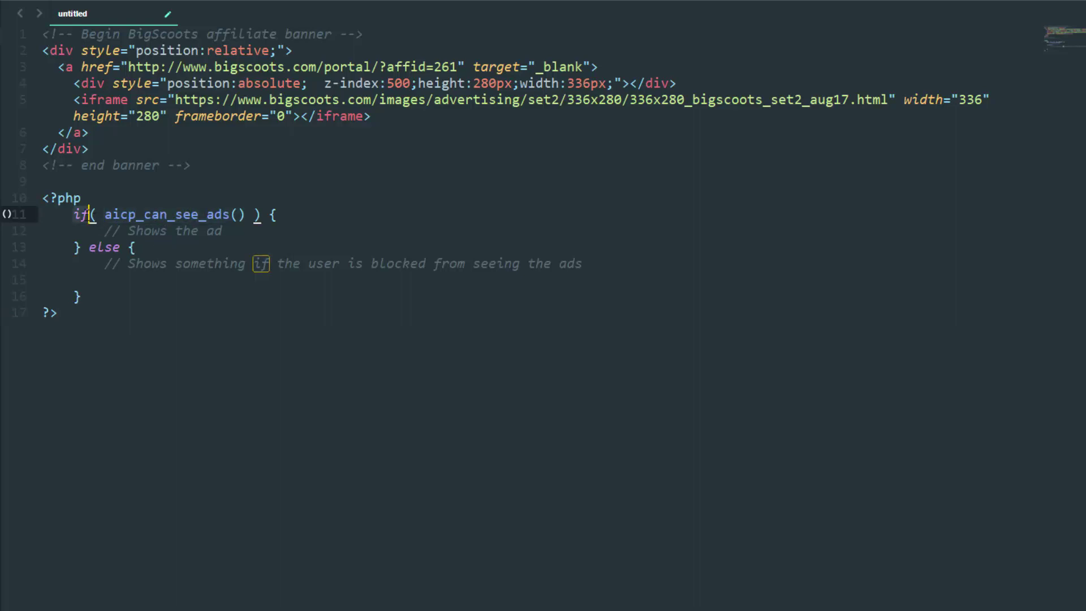
double_click(158, 214)
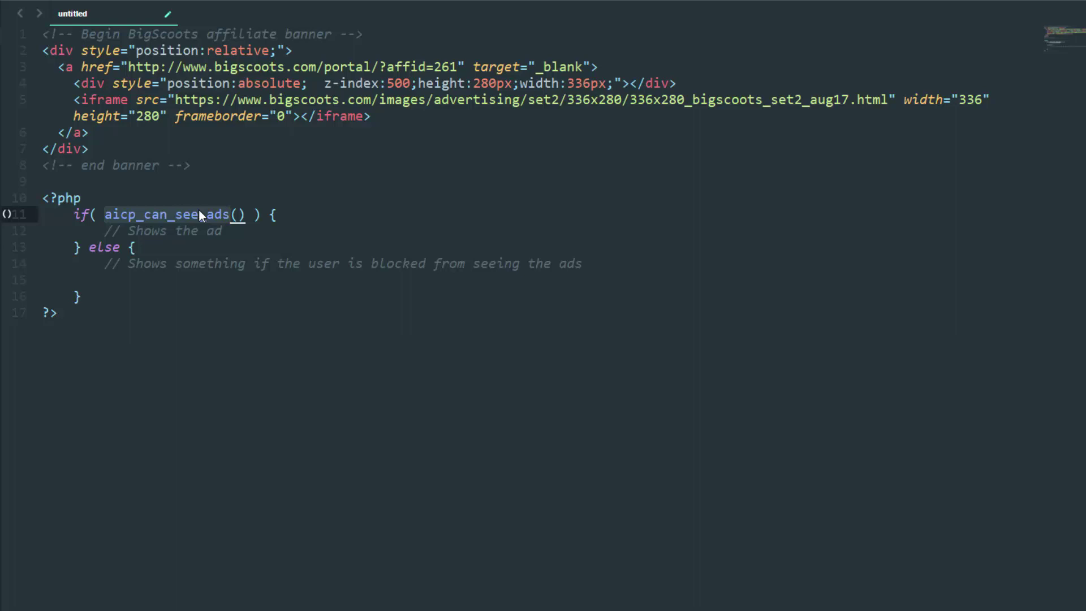
Step: Add the statement echo ''; on a new line below the "Shows the ad" comment, leaving the cursor between its quotes
click(236, 232)
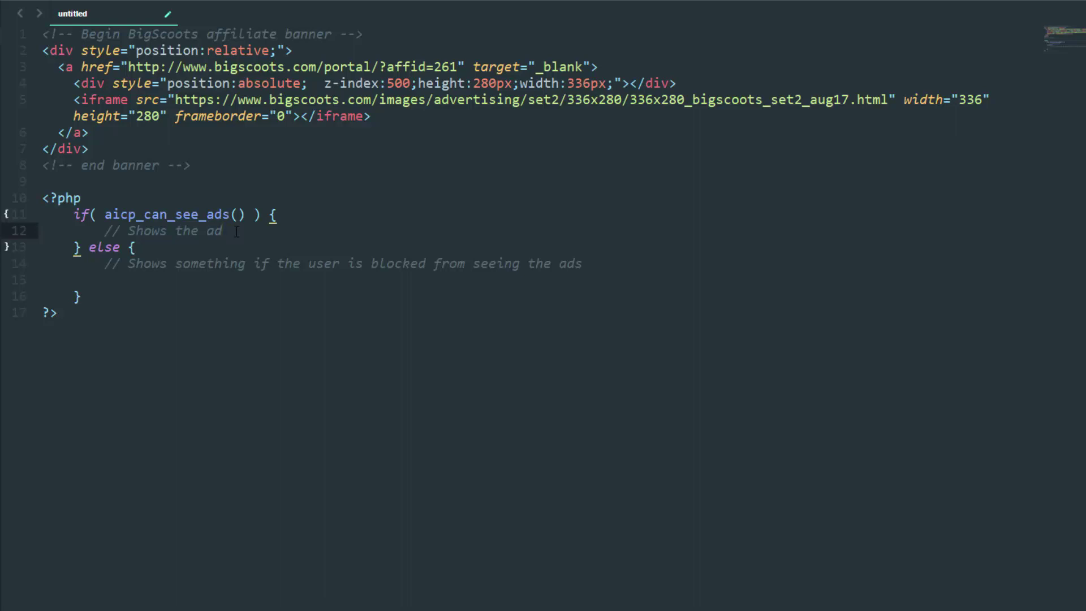
key(Return)
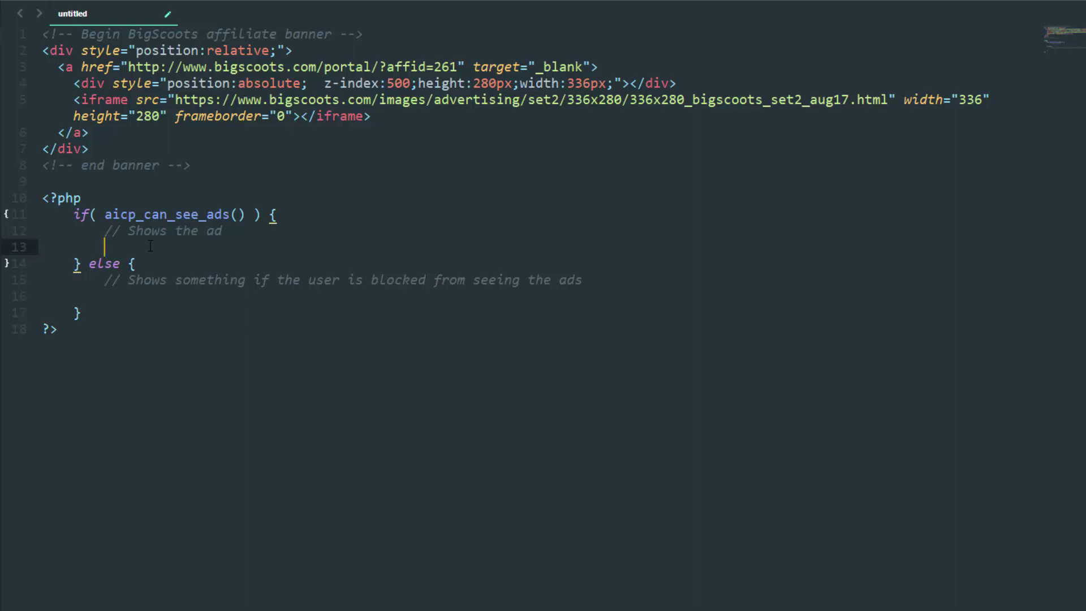
click(147, 292)
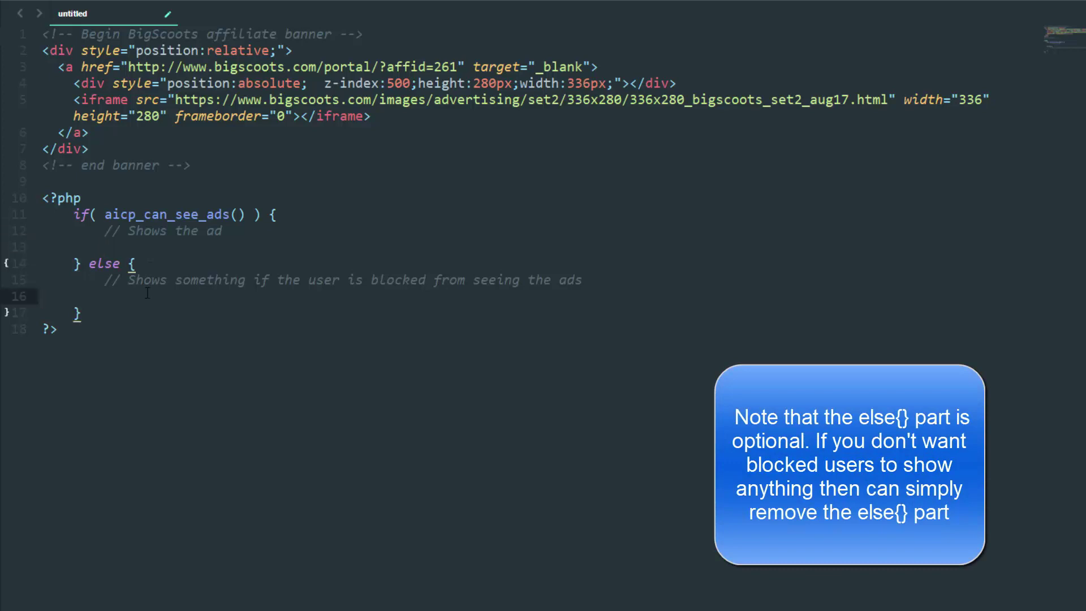
key(Tab)
click(149, 242)
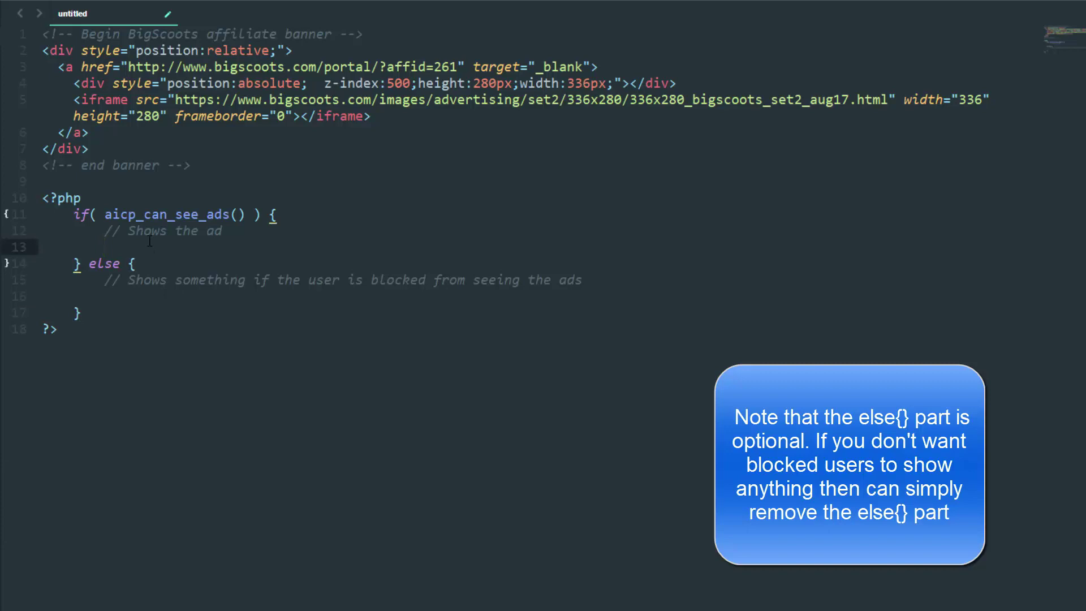
drag(89, 148, 18, 59)
click(124, 245)
text(echo '';)
click(150, 247)
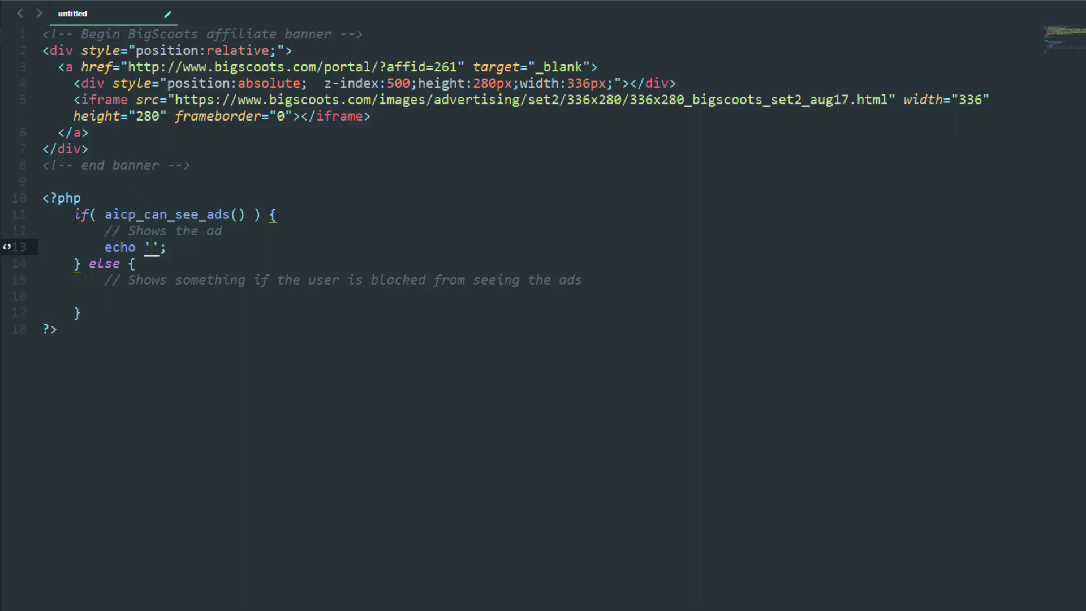
drag(76, 215, 62, 331)
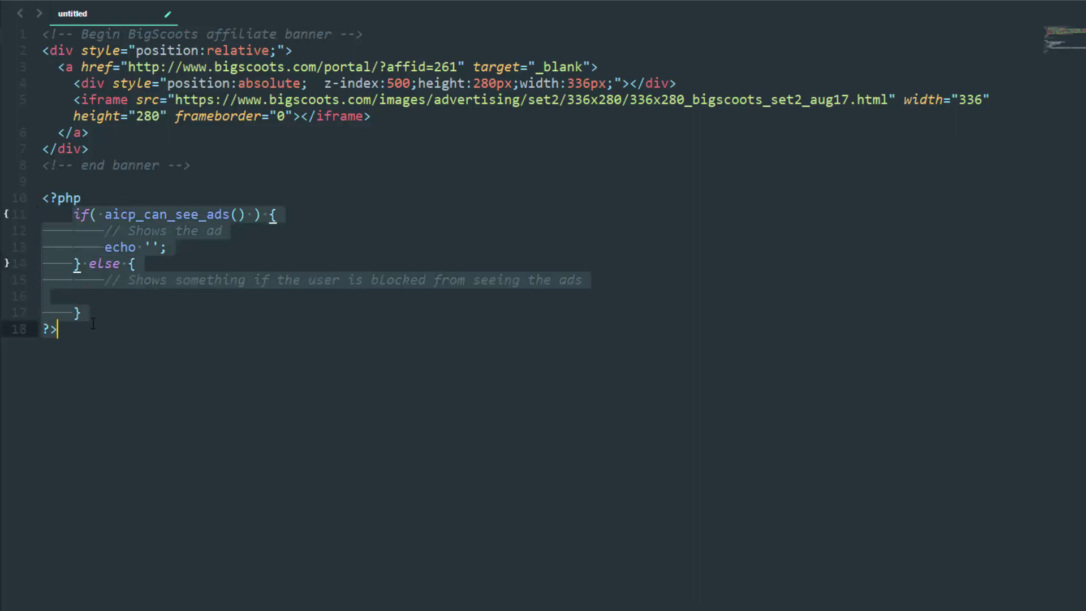
click(152, 247)
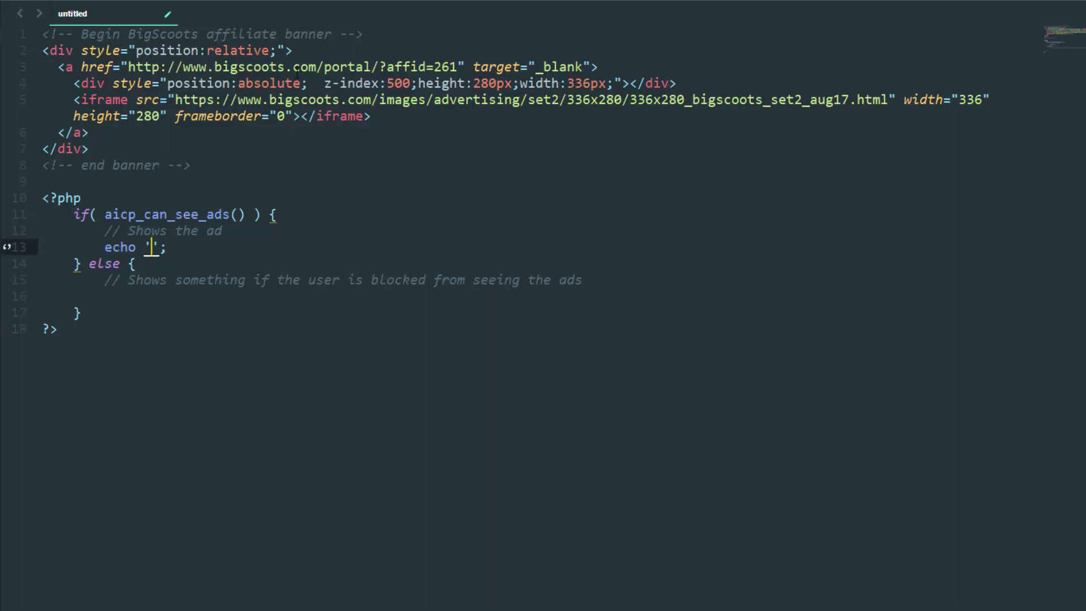
Step: Insert a div element with the class aicp on a new line below the opening BigScoots banner comment
click(363, 35)
key(Return)
text(div)
key(BackSpace)
text(.aicp)
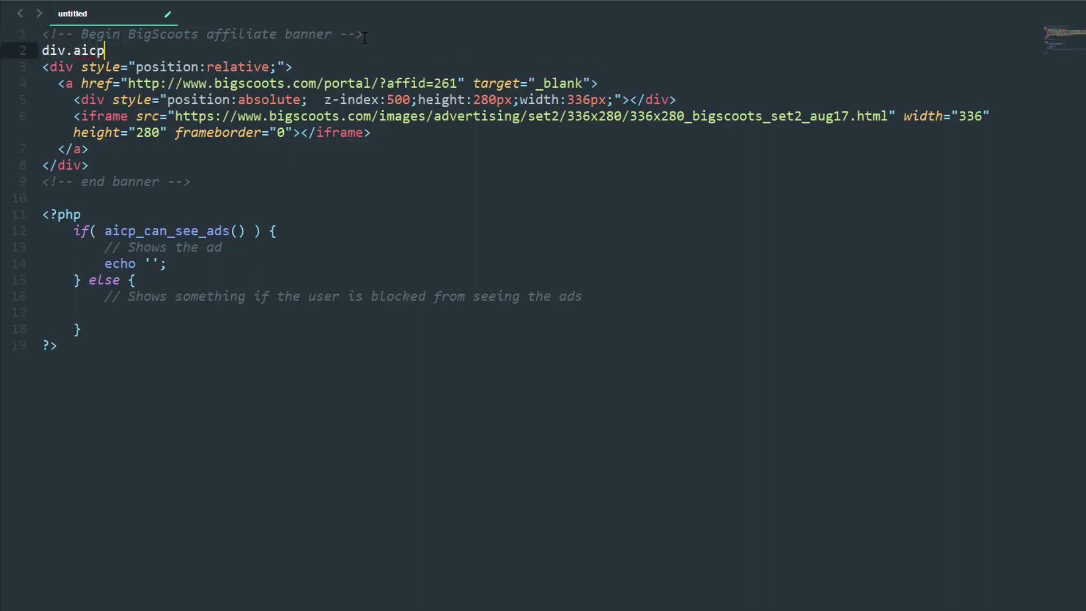
key(Tab)
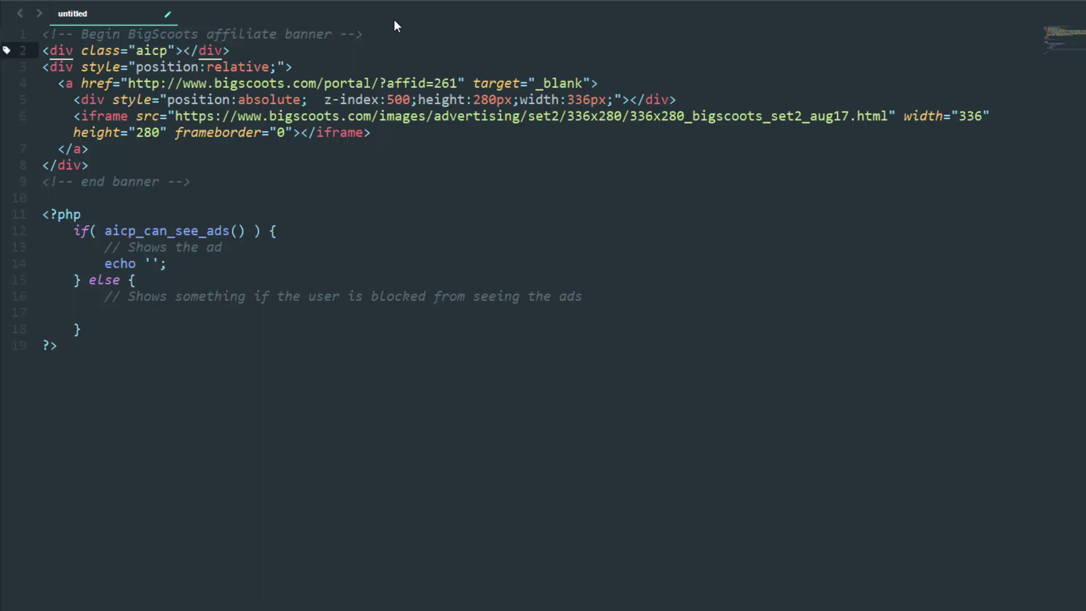
key(Tab)
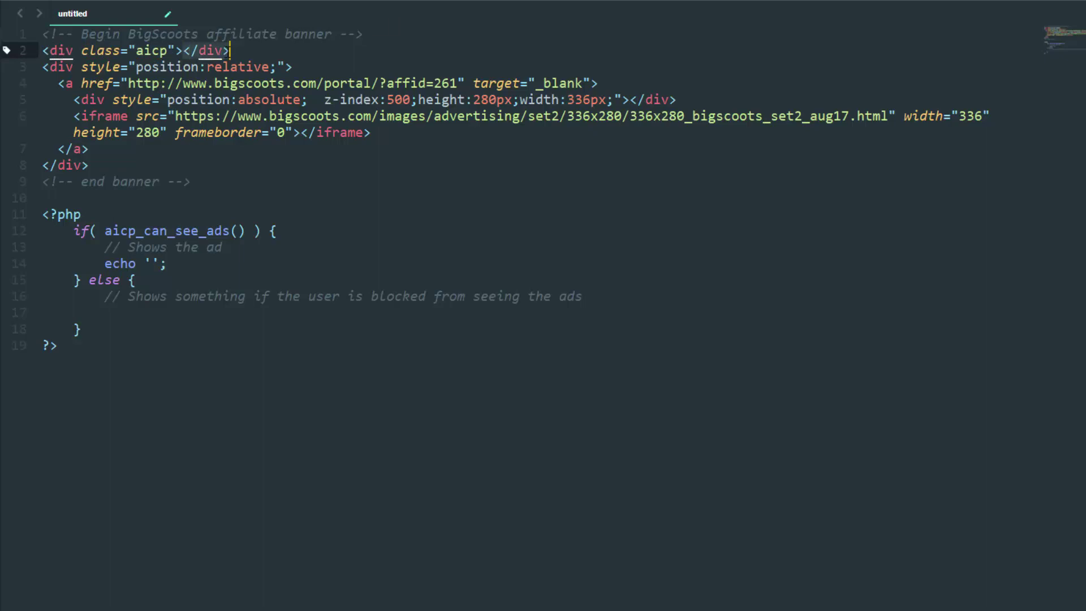
Step: Move the aicp div's closing tag to a new line after the banner's last closing div so it wraps the banner code
key(ctrl+shift+Left)
key(ctrl+shift+Left)
key(ctrl+shift+Left)
key(ctrl+x)
click(90, 166)
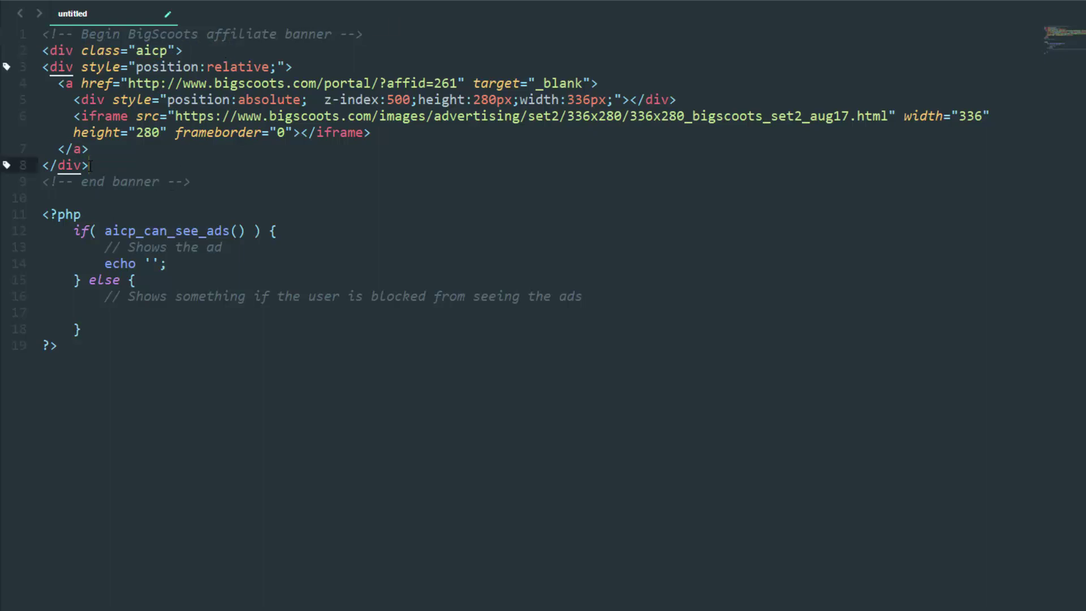
key(Return)
key(ctrl+v)
Step: Indent the banner code lines one level inside the aicp div
drag(41, 165, 76, 66)
key(Tab)
click(190, 134)
click(72, 67)
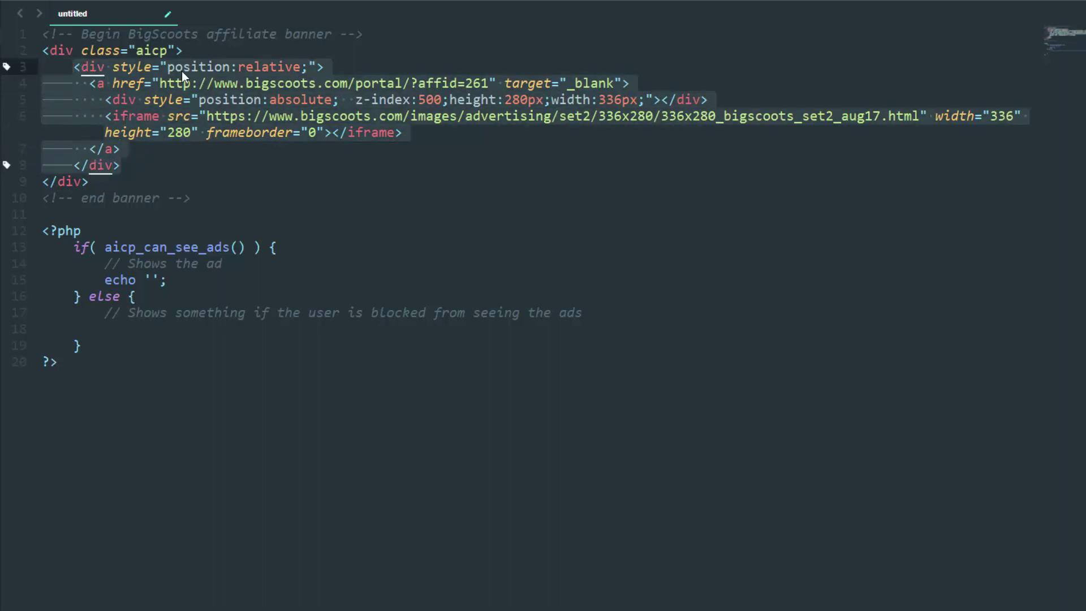
click(42, 50)
key(End)
key(ctrl+shift+Left)
key(ctrl+shift+Left)
key(ctrl+shift+Left)
key(ctrl+shift+Left)
key(ctrl+shift+Left)
key(ctrl+shift+Left)
key(End)
key(ctrl+shift+Left)
key(ctrl+shift+Left)
key(ctrl+shift+Left)
key(ctrl+shift+Left)
key(ctrl+shift+Left)
key(ctrl+shift+Left)
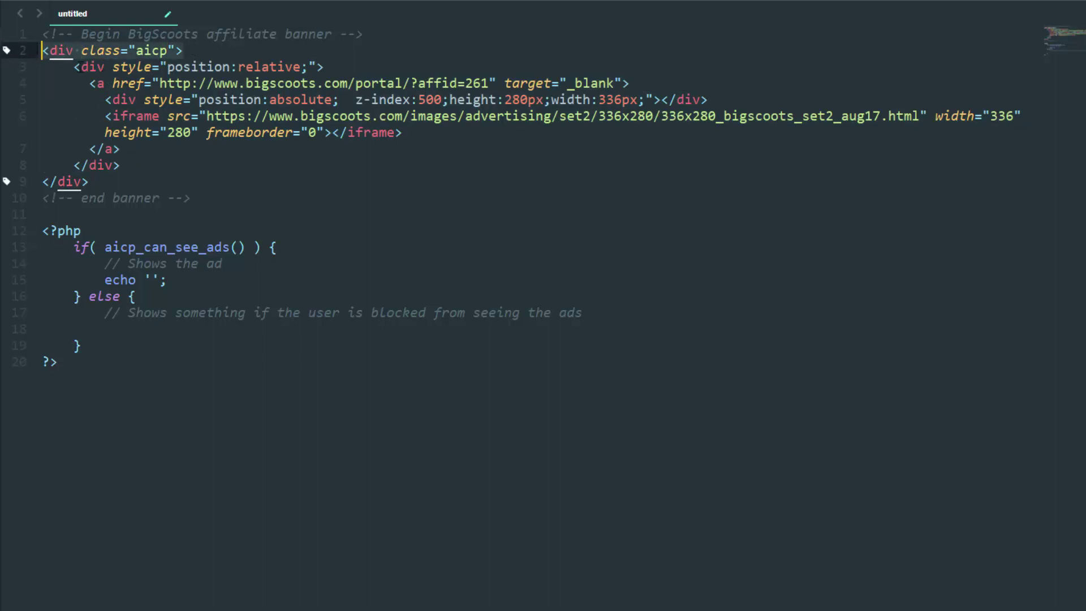
key(Down)
key(shift+Down)
key(shift+Down)
key(shift+Down)
key(shift+Down)
key(shift+Down)
key(shift+End)
key(Down)
Step: Copy the whole aicp div block with the banner code and paste it between the quotes of the echo statement
drag(88, 181, 39, 51)
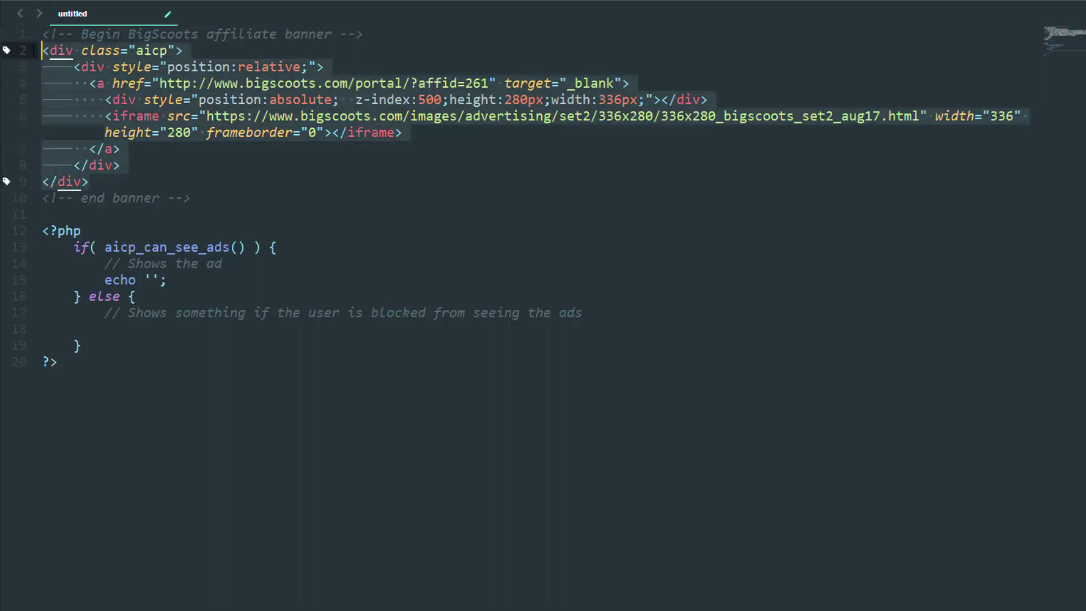
right_click(66, 53)
click(125, 148)
click(152, 280)
key(ctrl+v)
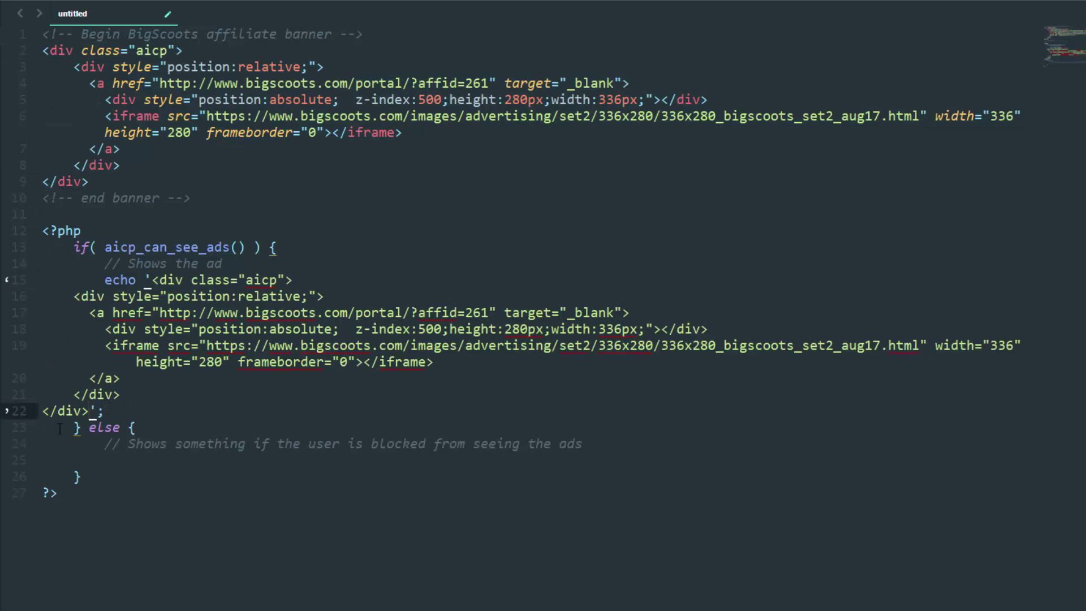
Step: Indent the pasted banner lines below the echo line so they align within the if branch
drag(11, 411, 12, 295)
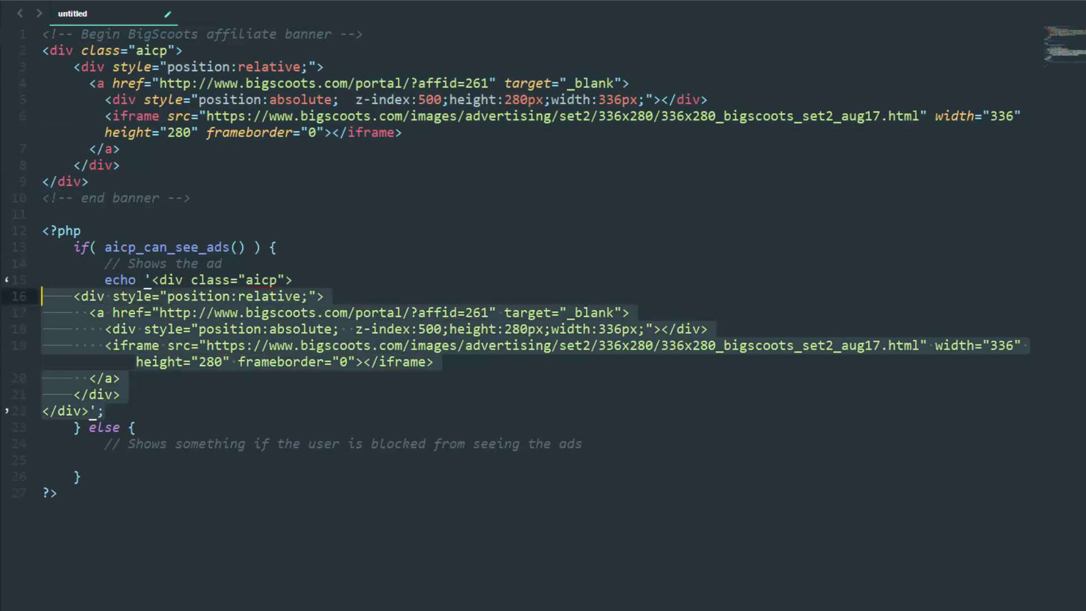
key(Tab)
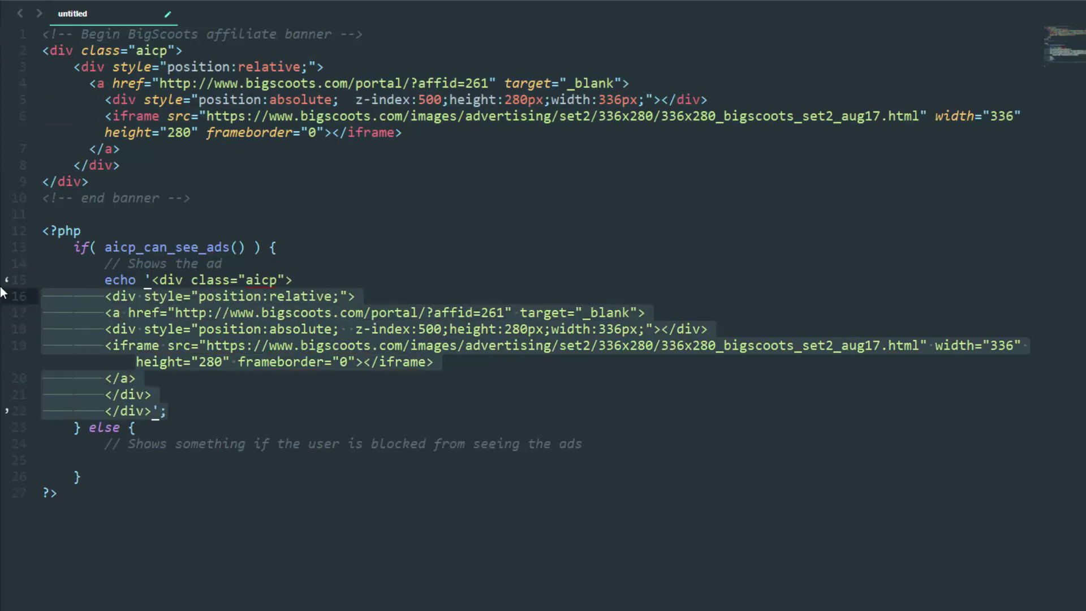
click(184, 411)
Step: Write echo "Sorry! you are blocked from seeing ads." on the empty line below the comment in the else branch
scroll(247, 415, down, 2)
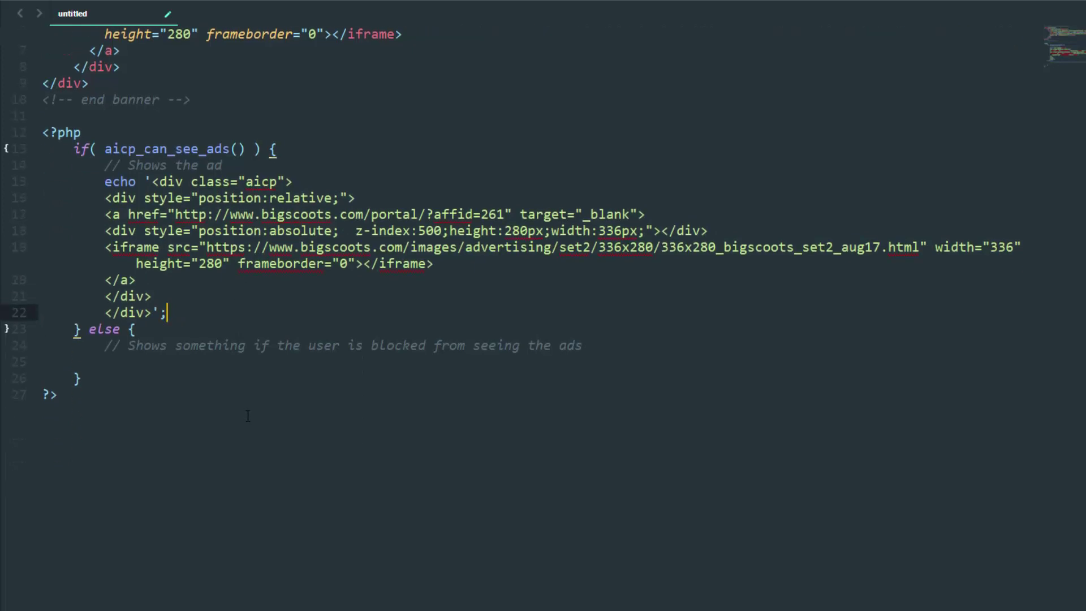
click(145, 366)
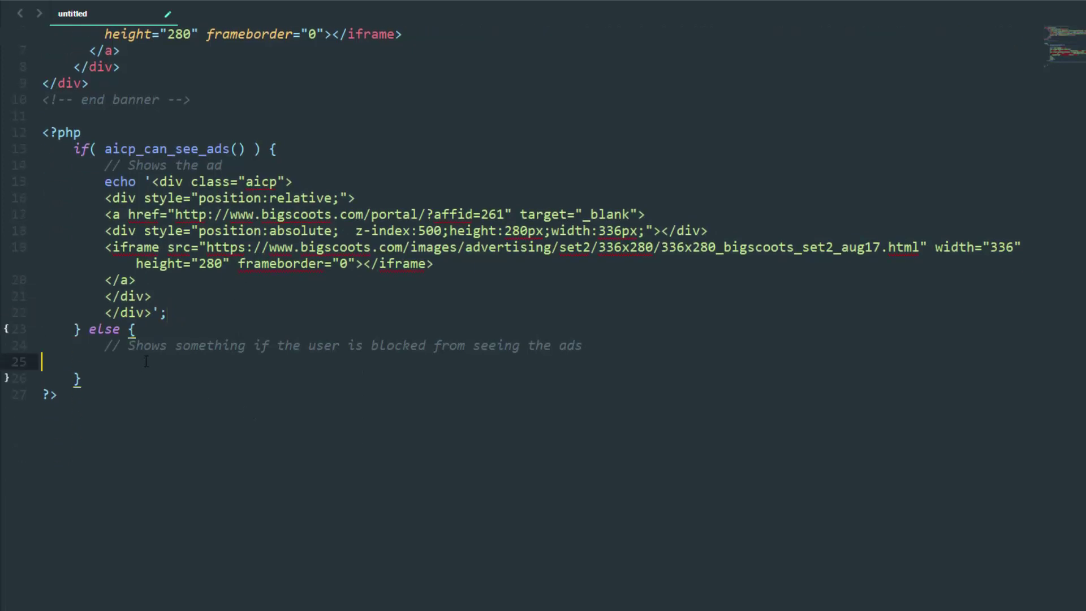
text(rcho)
key(BackSpace)
key(BackSpace)
key(BackSpace)
key(BackSpace)
text(ec)
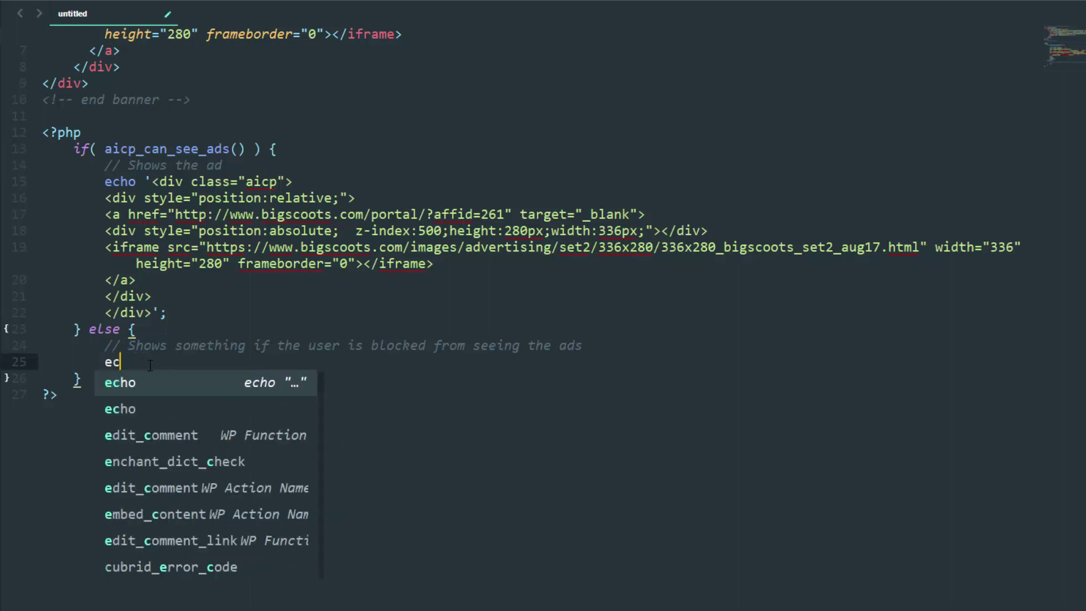
text(ho ")
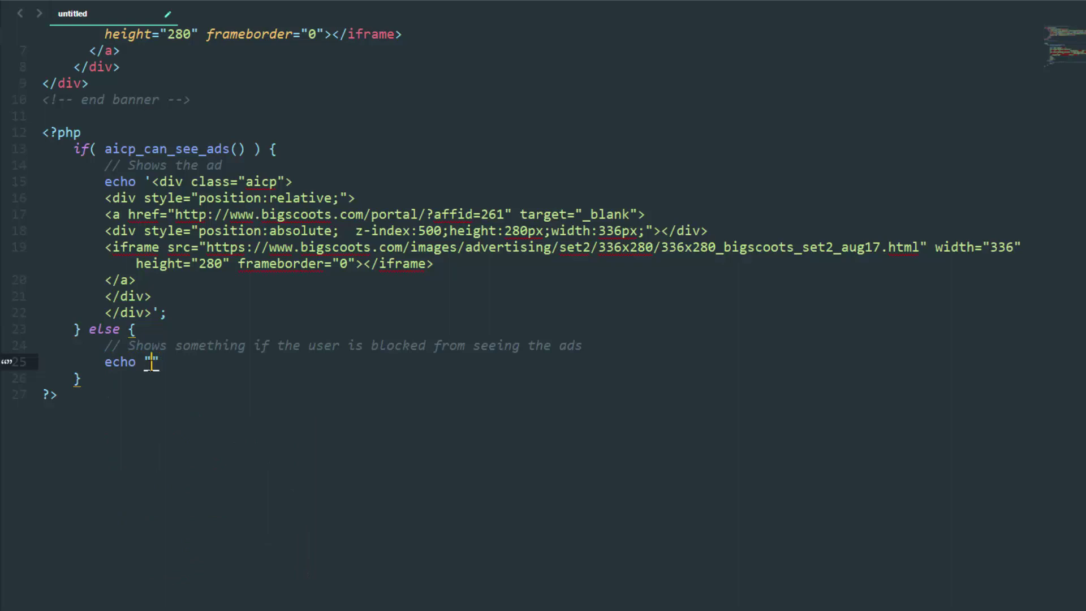
text(Sorry! you are blocked from seeing ads)
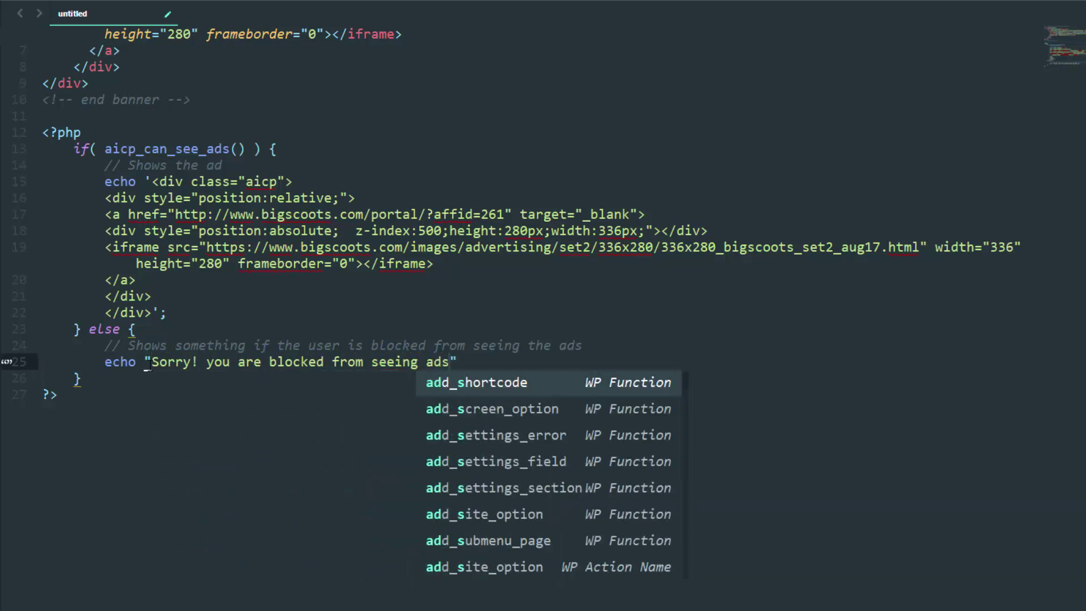
text(.)
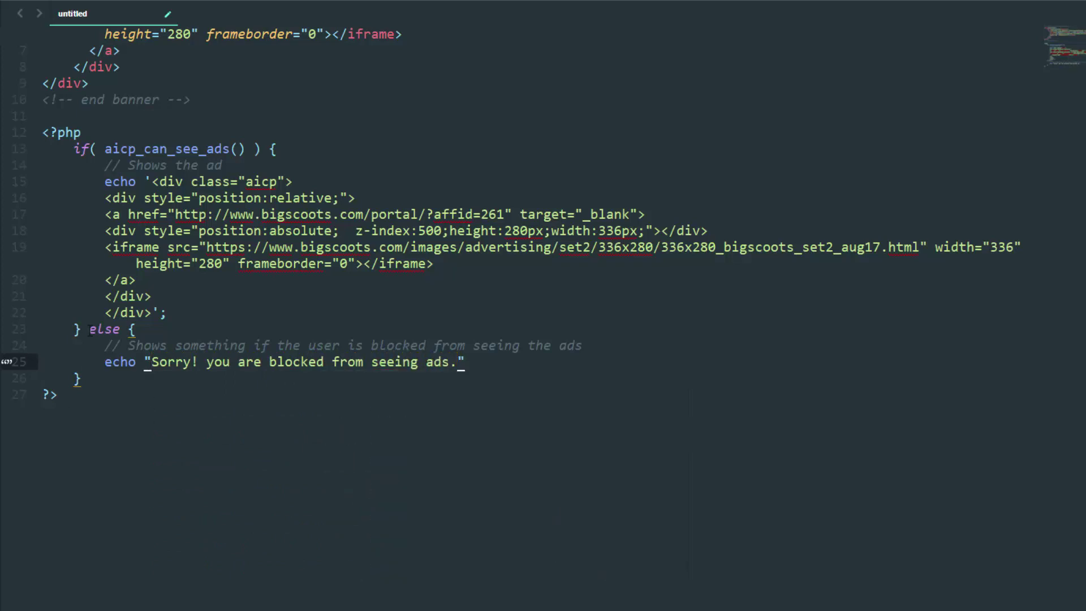
scroll(170, 260, up, 2)
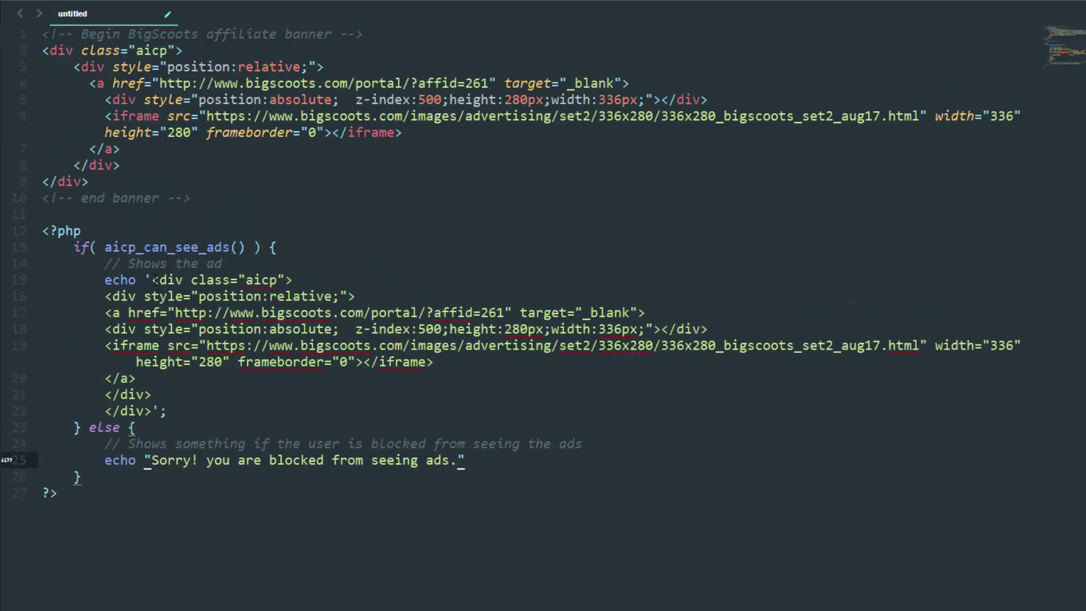
Step: Copy the complete PHP block containing the aicp_can_see_ads condition, from the opening <?php tag through the closing ?>
drag(150, 280, 152, 396)
drag(105, 460, 464, 461)
click(84, 476)
drag(83, 502, 29, 238)
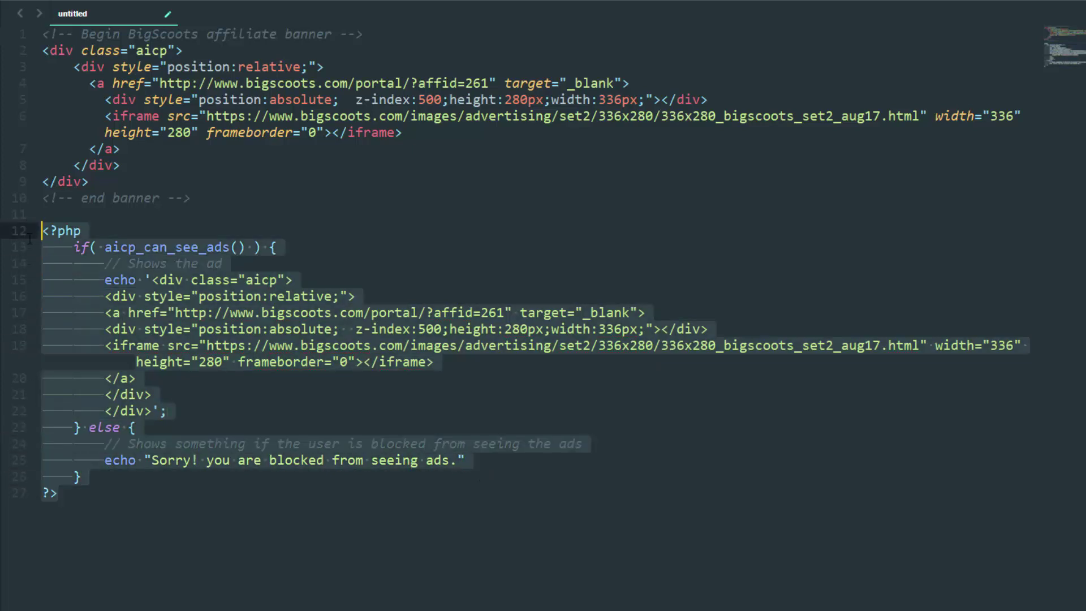
right_click(155, 327)
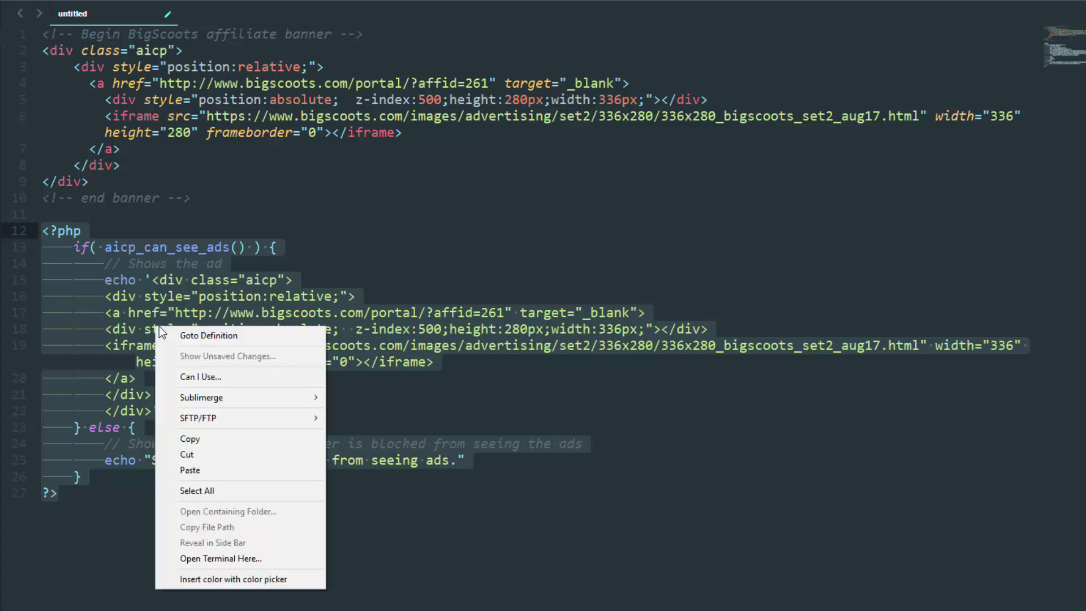
click(199, 438)
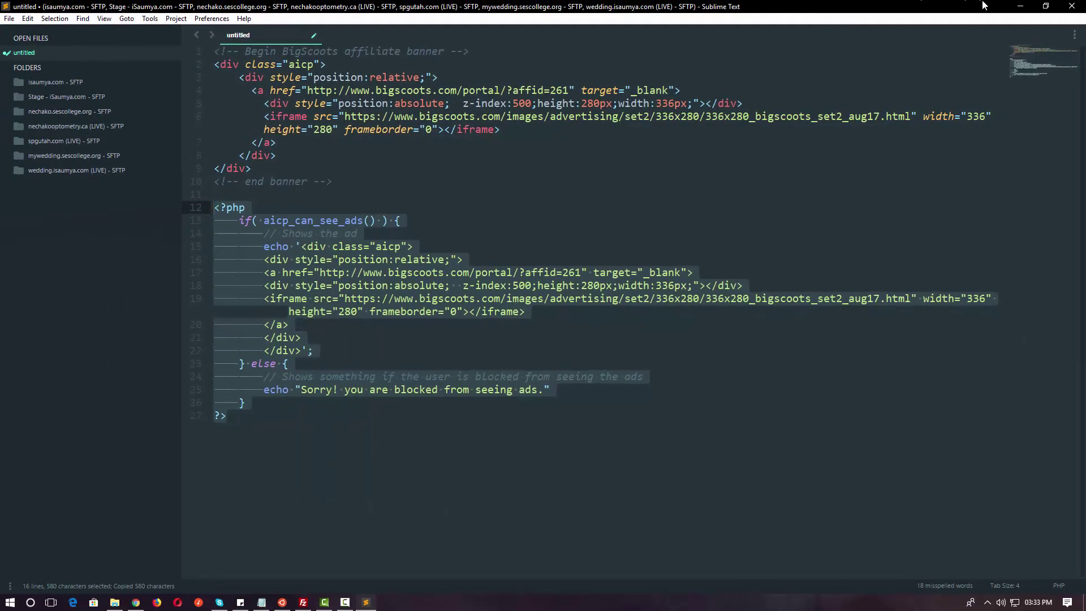
Step: Switch to the Ad Inserter settings in Chrome, enable PHP processing for Block 1, and paste the copied code into it
click(1018, 6)
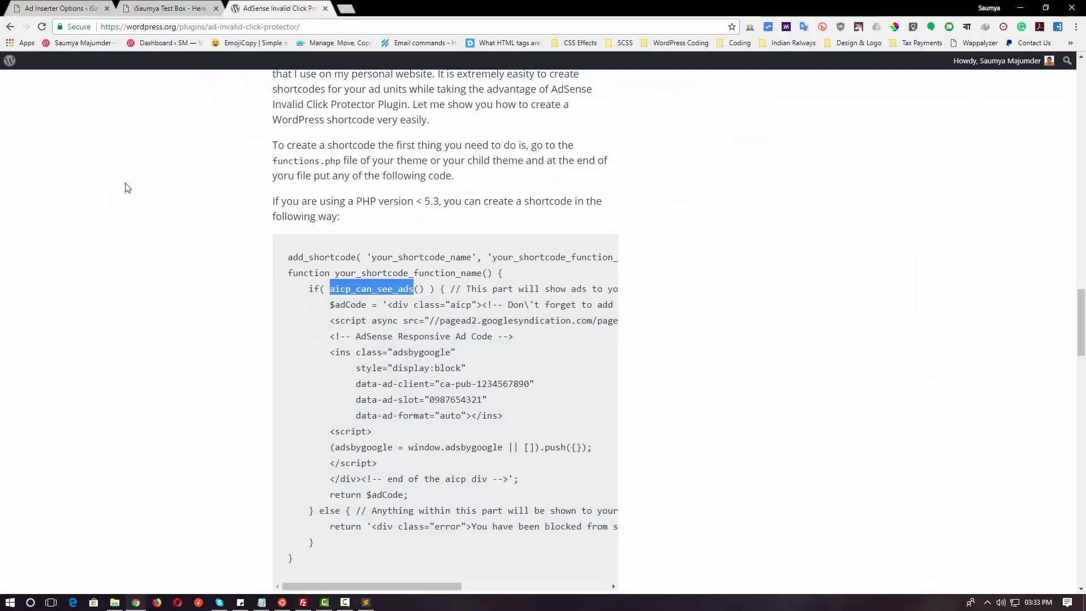
click(56, 8)
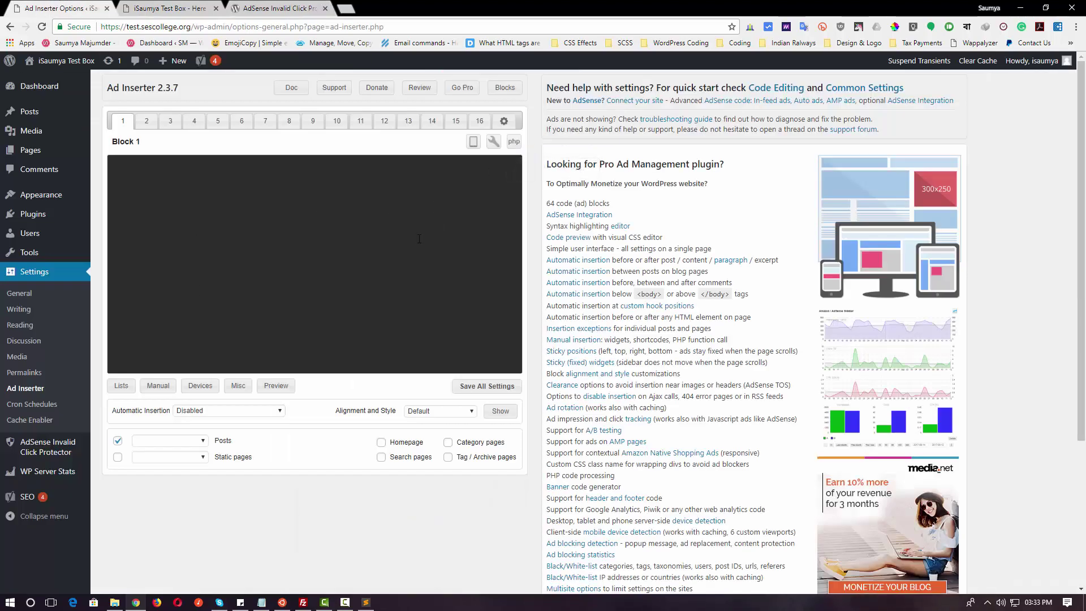
click(515, 146)
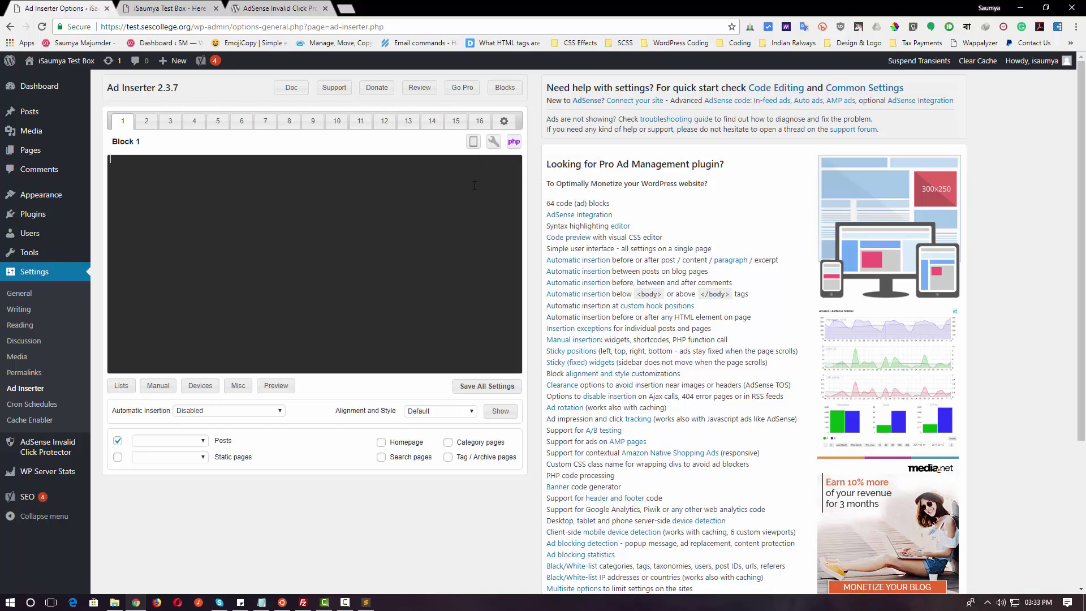
right_click(354, 217)
click(391, 294)
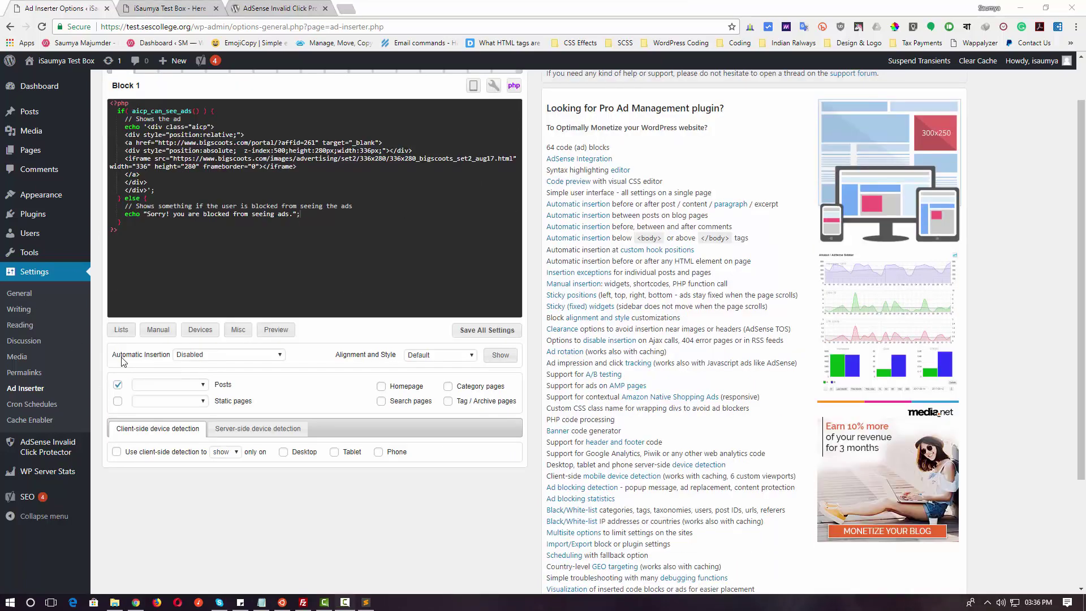
Step: Set Block 1's automatic insertion to After Paragraph
click(233, 356)
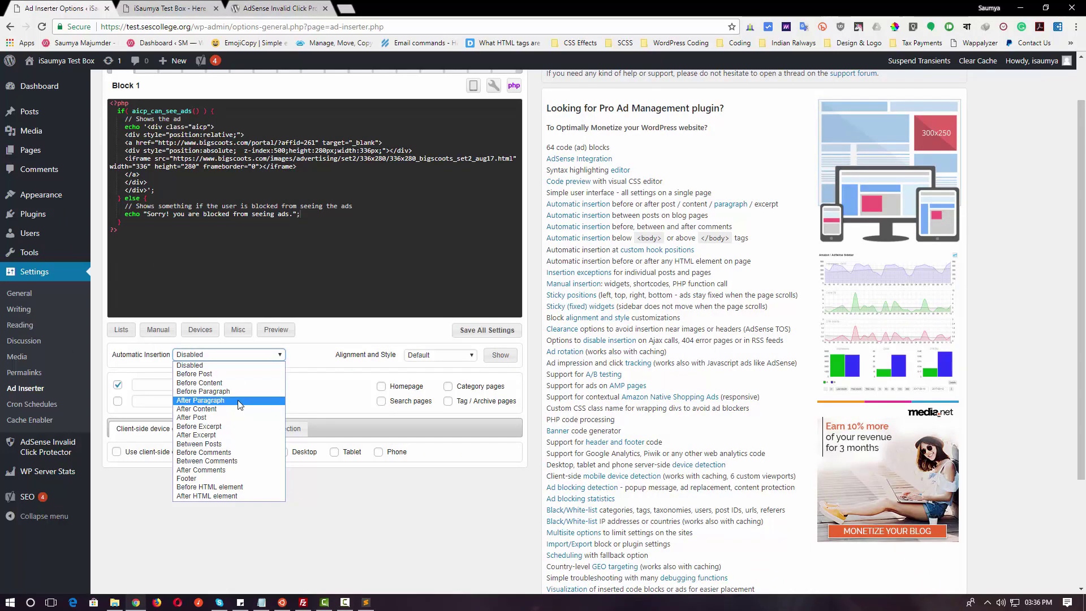
click(238, 401)
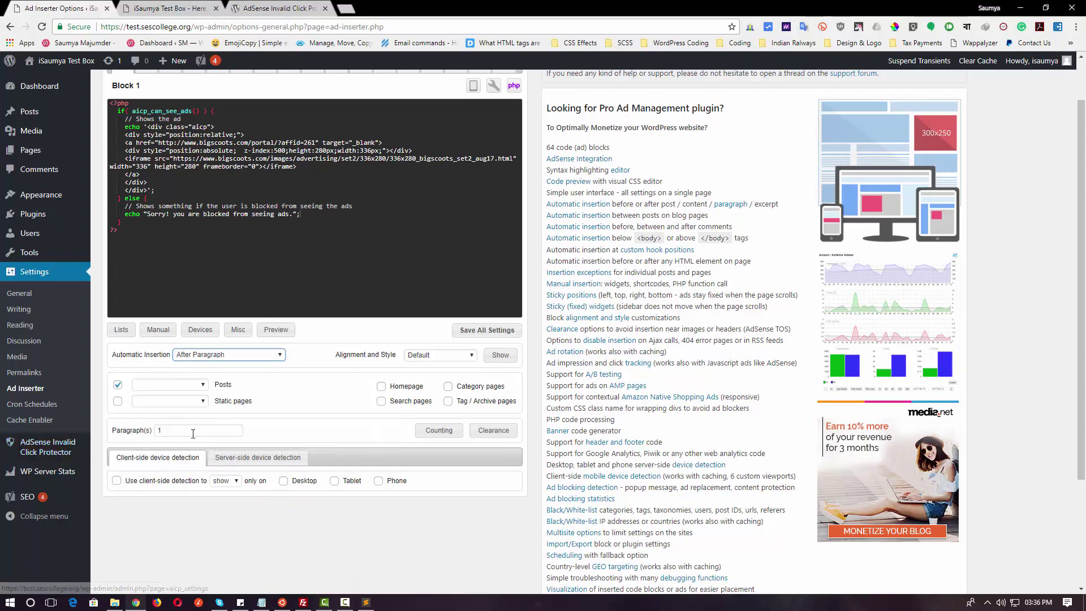
mouse_move(187, 432)
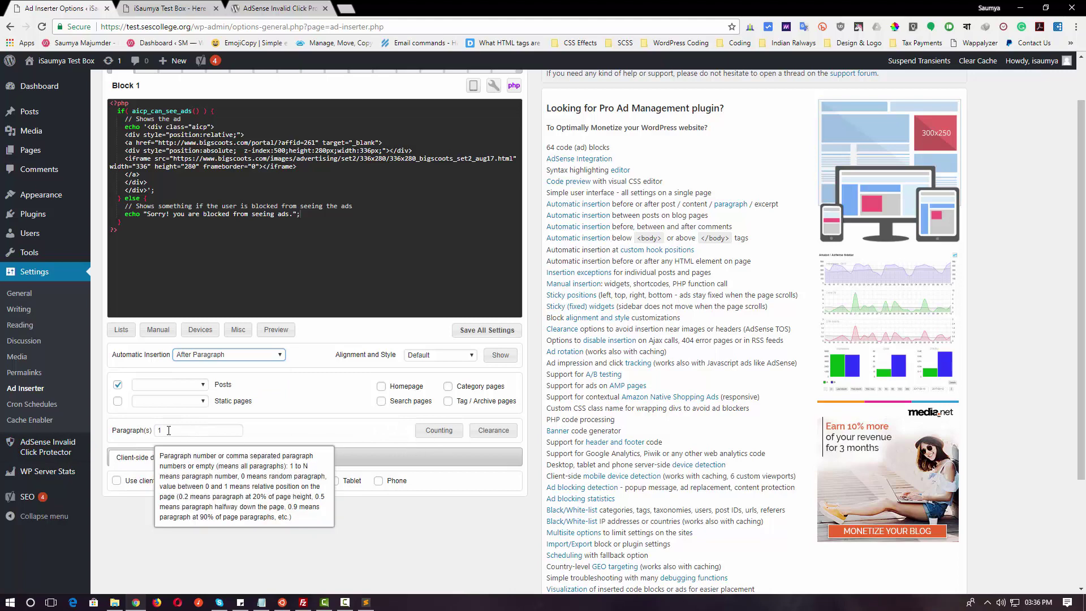
Step: Preview the Block 1 code, inspect how the banner displays among the dummy paragraphs, and close the preview
click(276, 329)
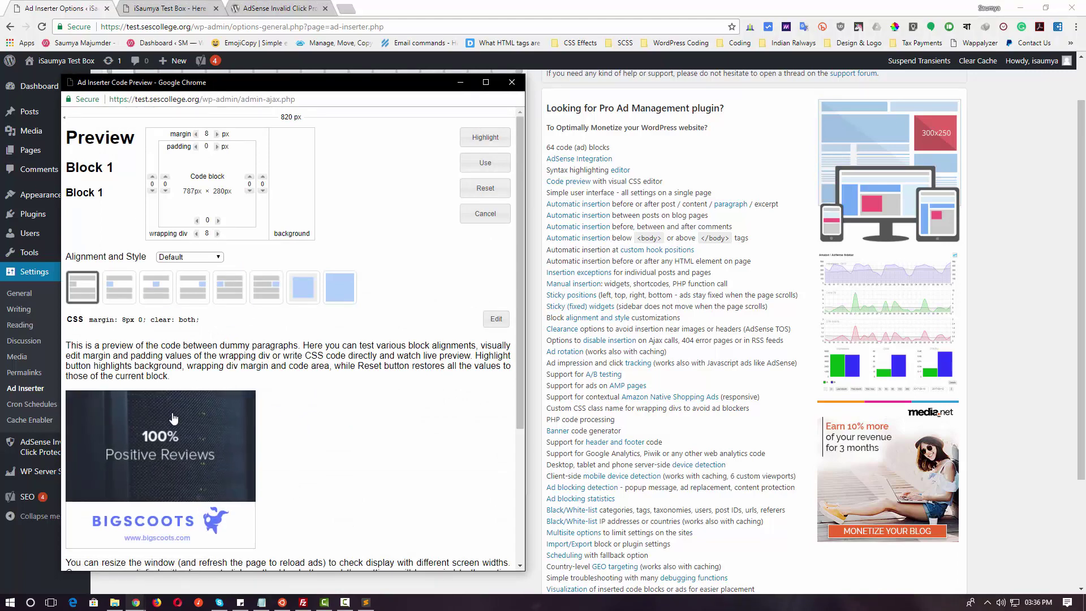
scroll(183, 401, down, 1)
scroll(182, 401, down, 3)
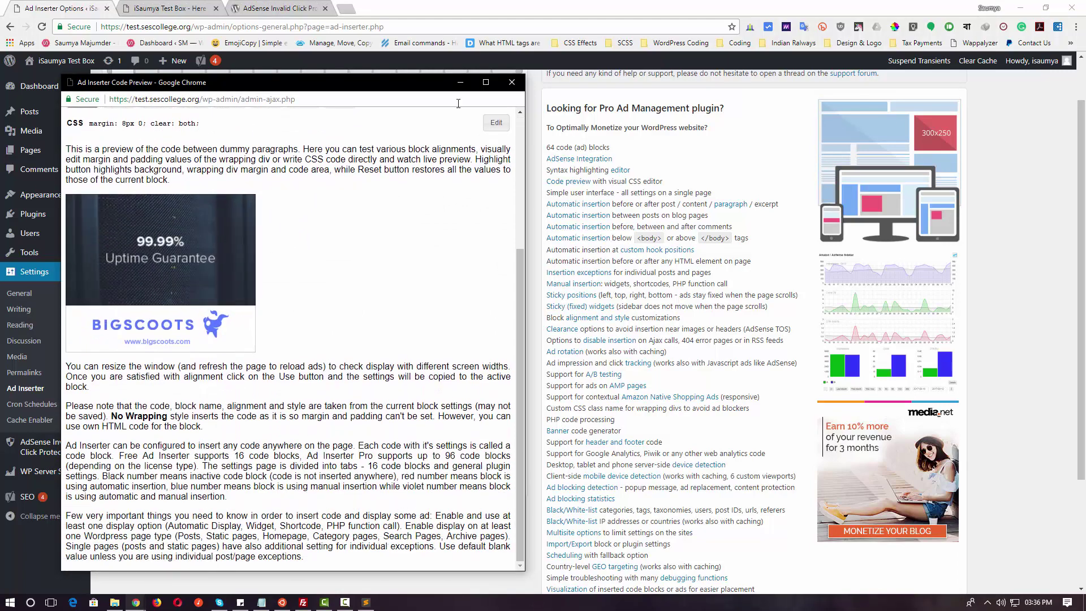
click(512, 81)
Step: Hide Block 1's device detection options and save all Ad Inserter settings
click(164, 333)
click(201, 329)
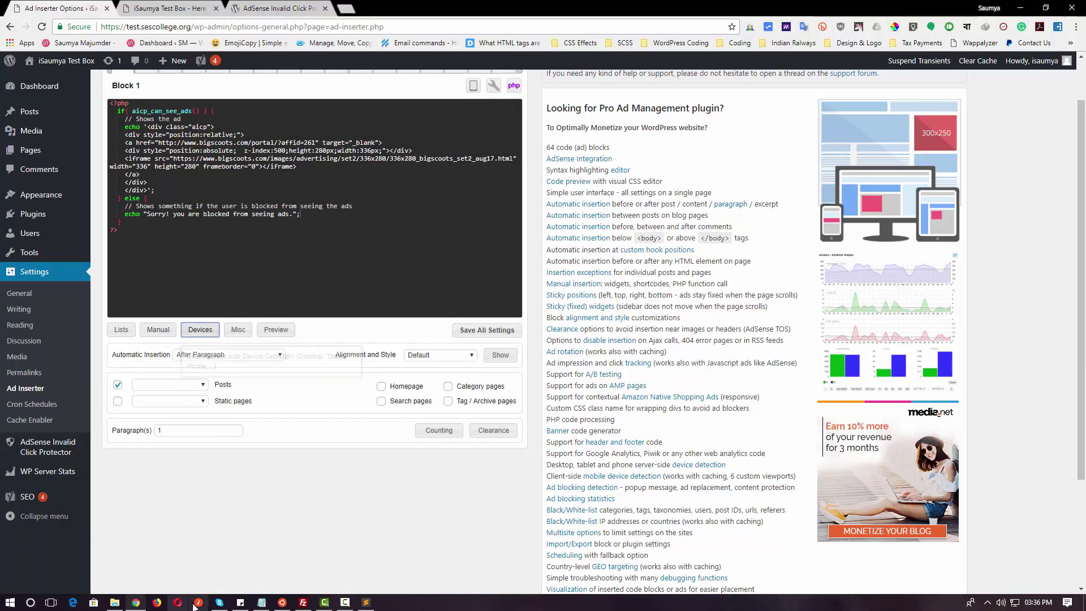
scroll(405, 375, up, 1)
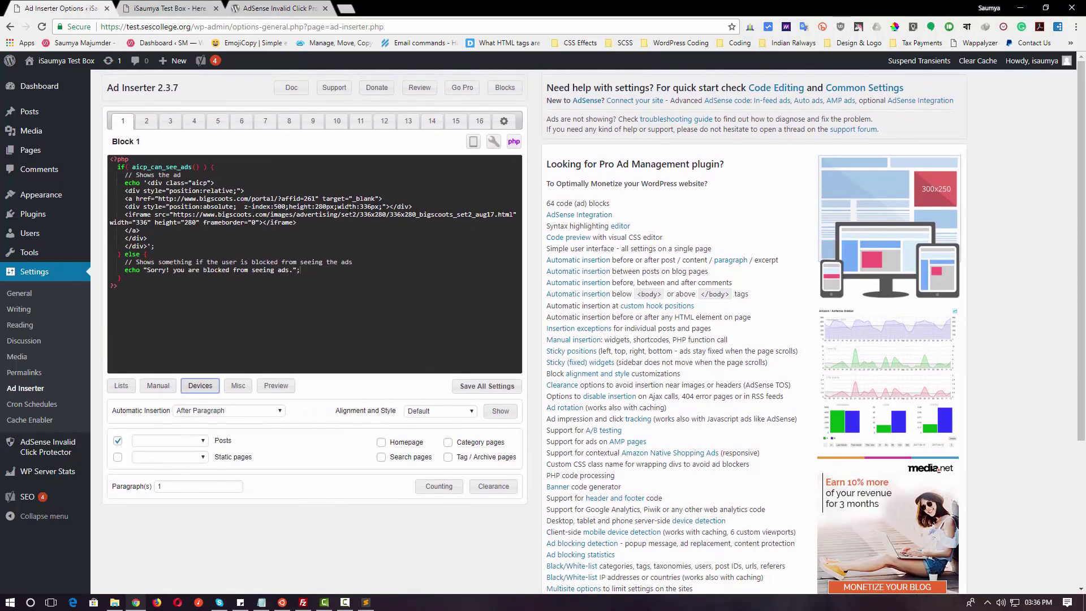
click(467, 392)
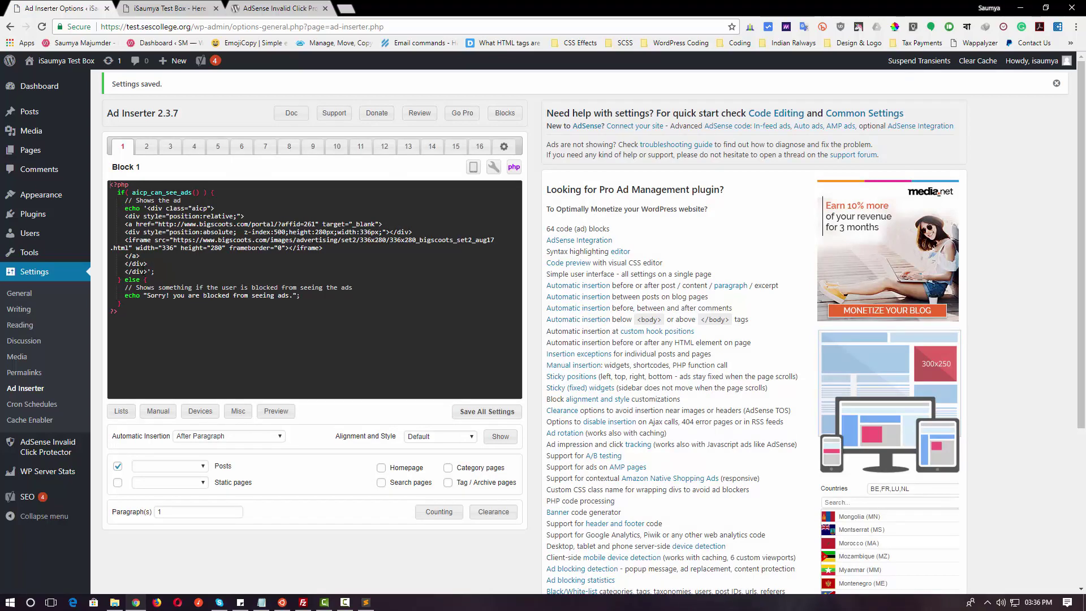
drag(145, 210, 215, 211)
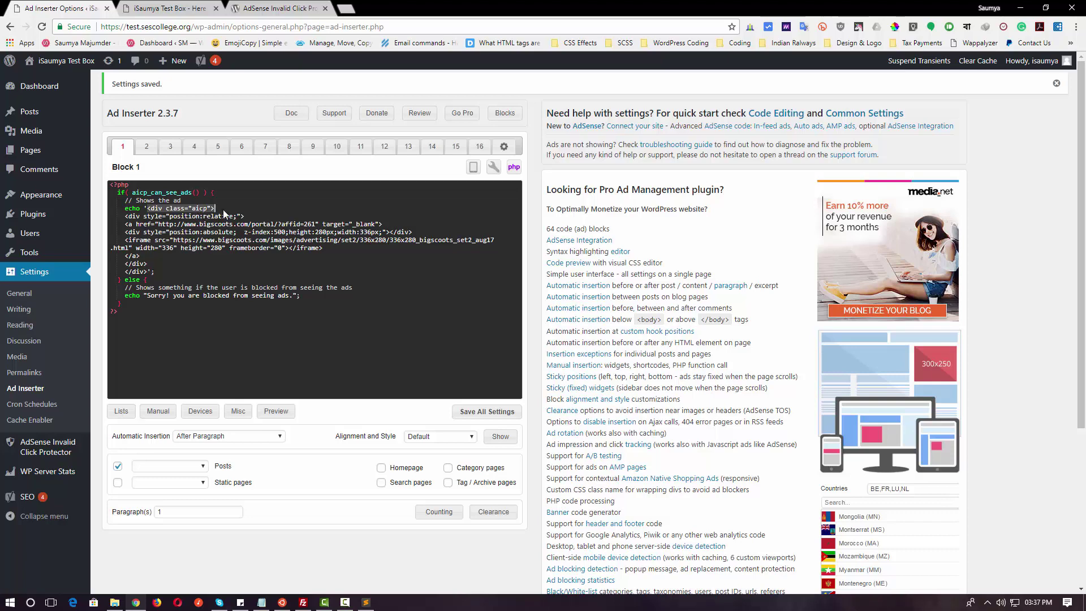
drag(147, 272, 125, 271)
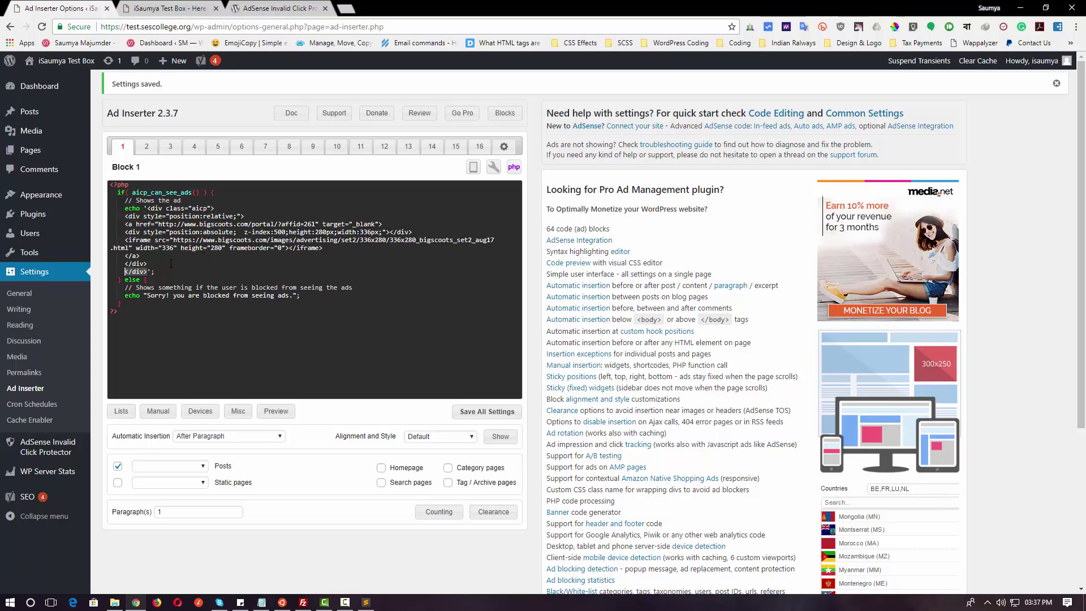
Step: Open the Hello world! post for editing in a new tab and update it with three paragraphs of repeated welcome text
mouse_move(57, 116)
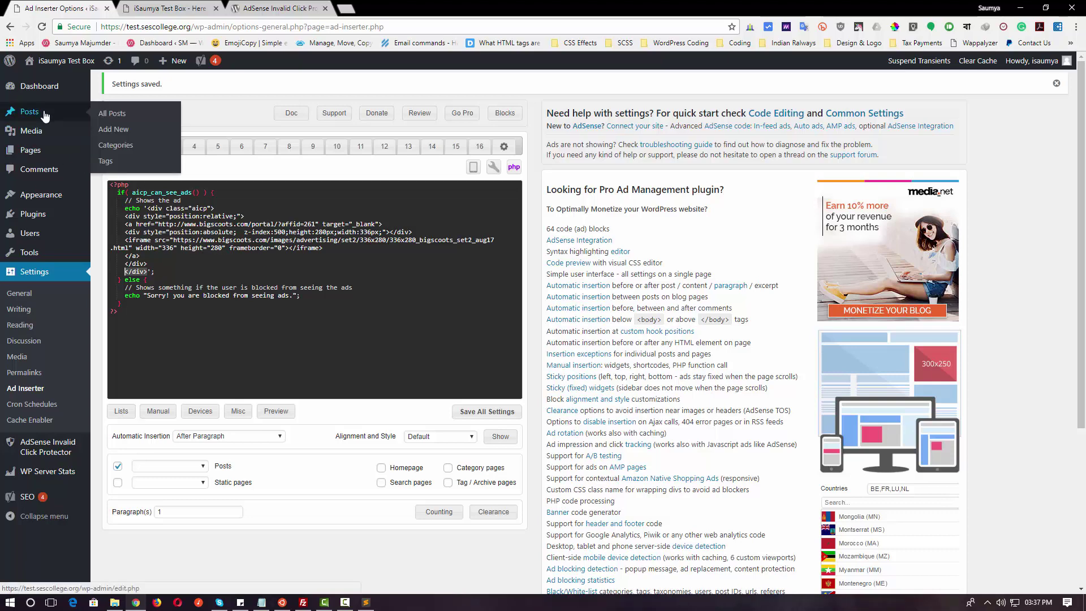
right_click(104, 117)
click(136, 125)
key(ctrl+Tab)
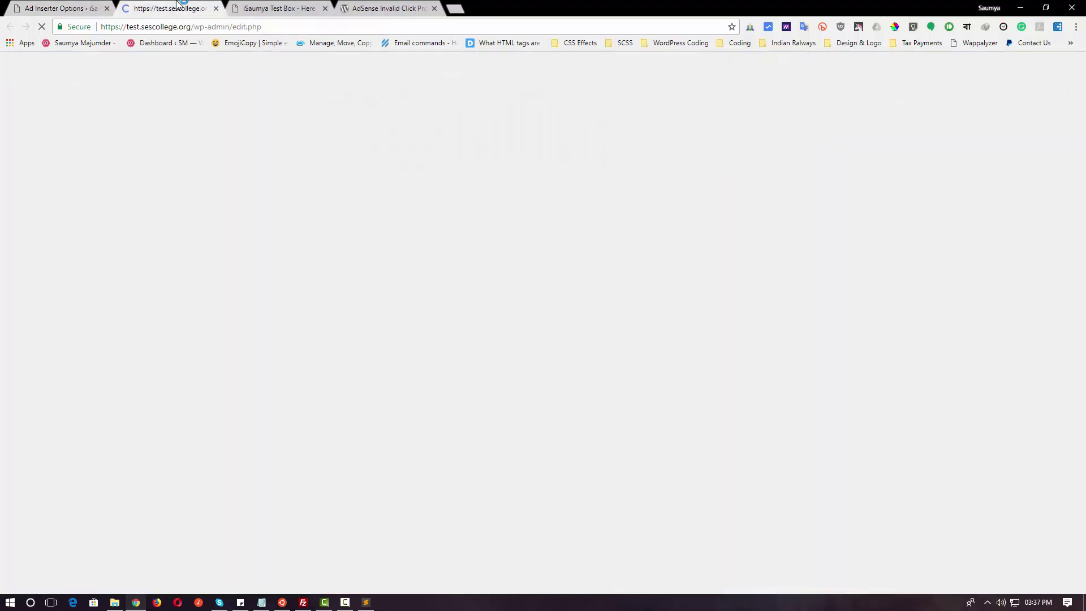
click(143, 169)
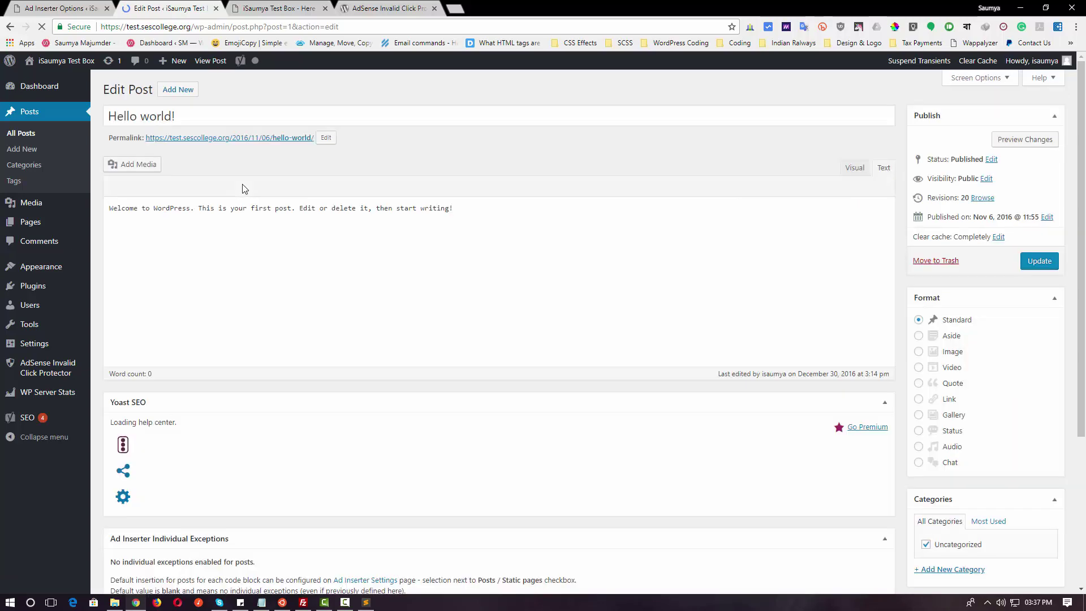
click(1029, 299)
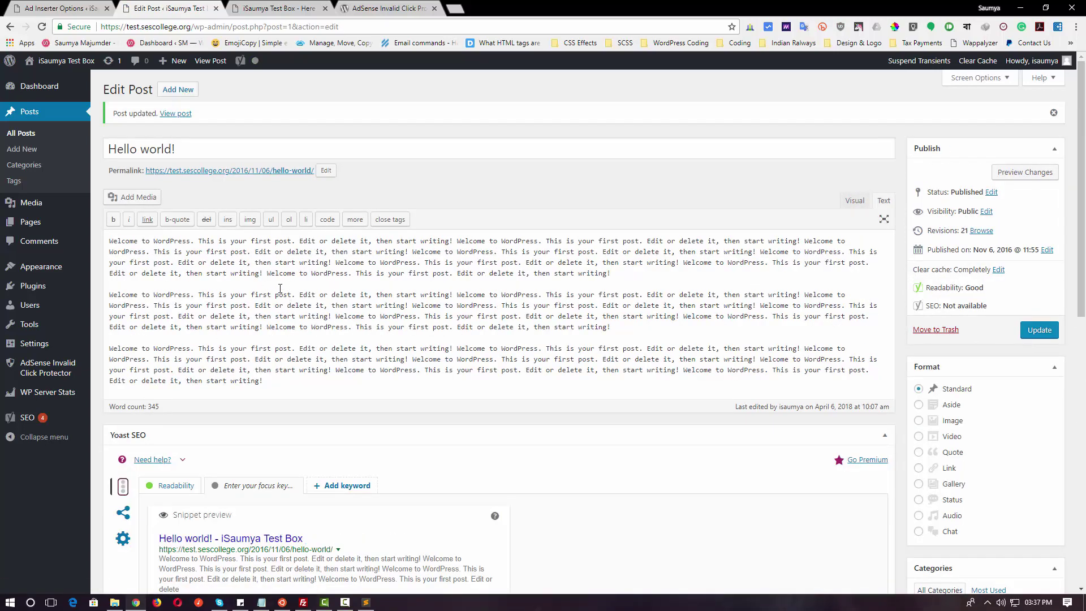
Step: View the published Hello world! post in a new tab and inspect the ad area after its first paragraph
right_click(211, 170)
click(232, 179)
click(272, 8)
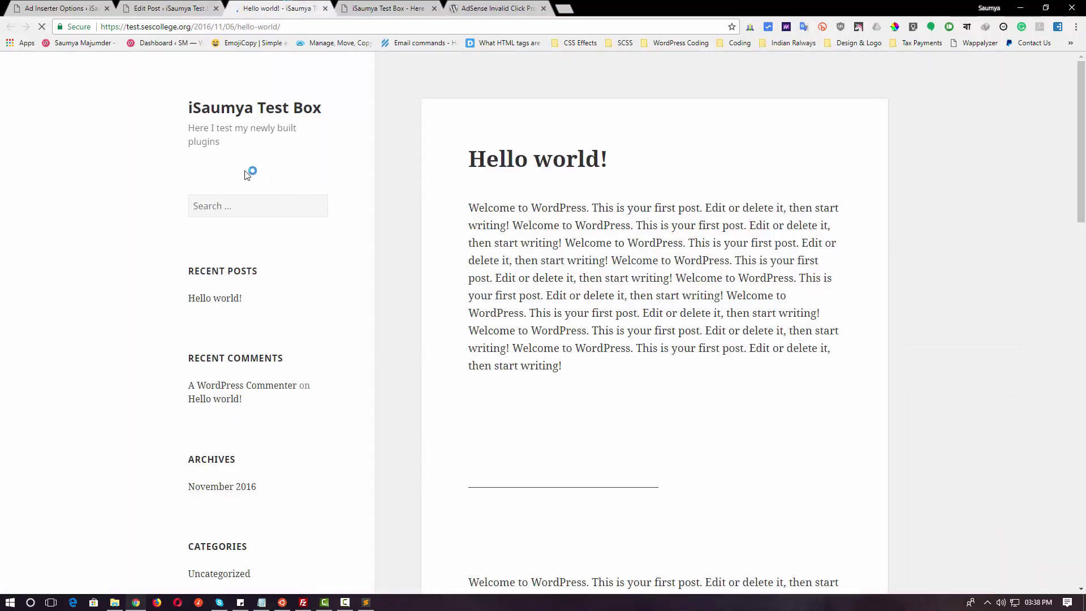
scroll(481, 187, down, 3)
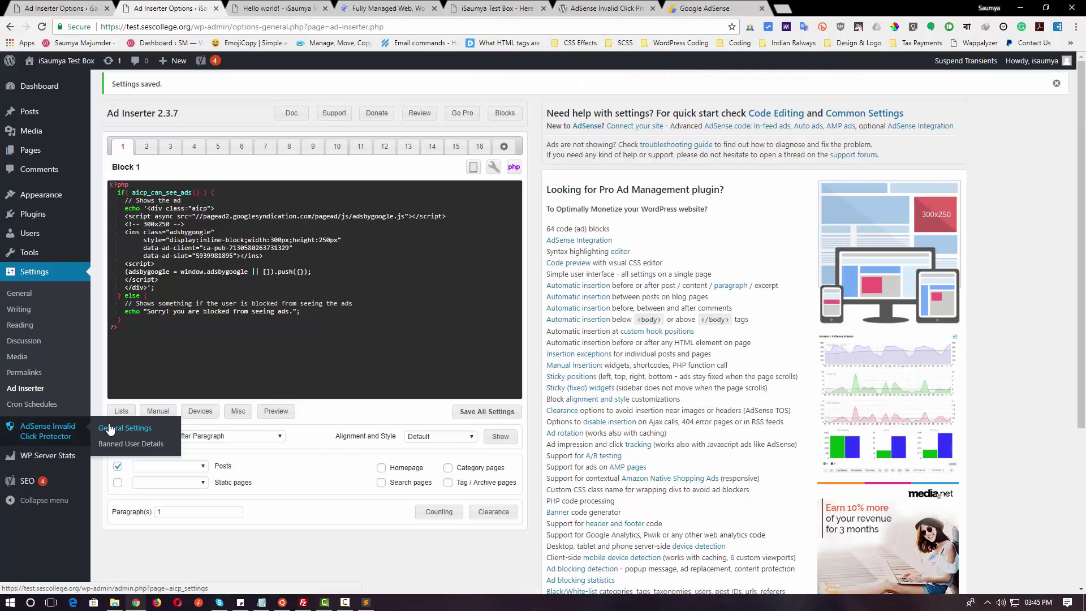
Step: Open AdSense Invalid Click Protector's general settings and examine the ad click limit, click counter cookie expiration time and visitor ban duration
click(110, 429)
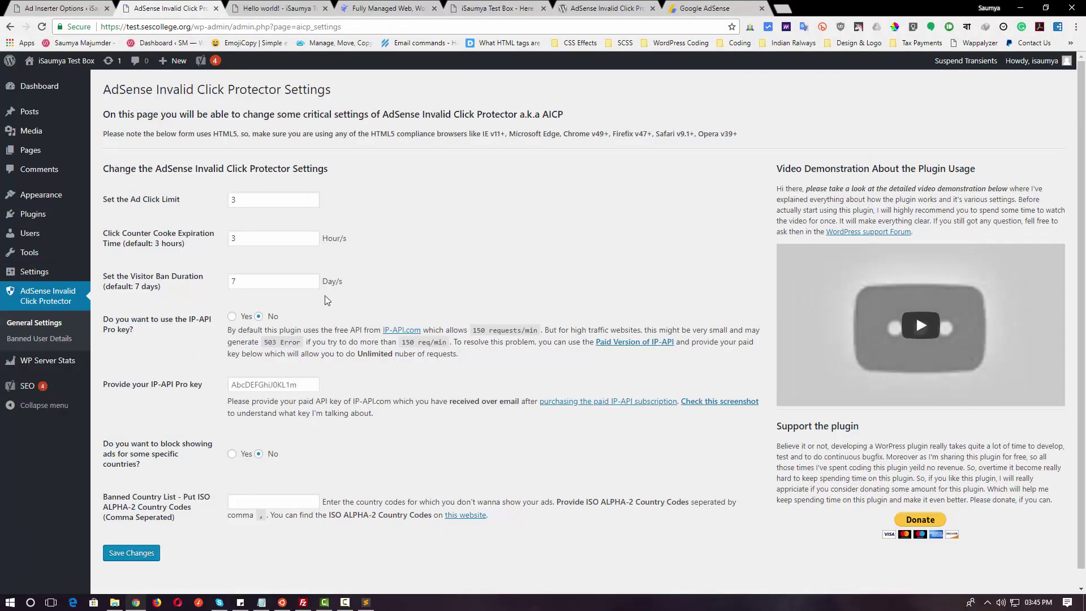
drag(150, 199, 240, 199)
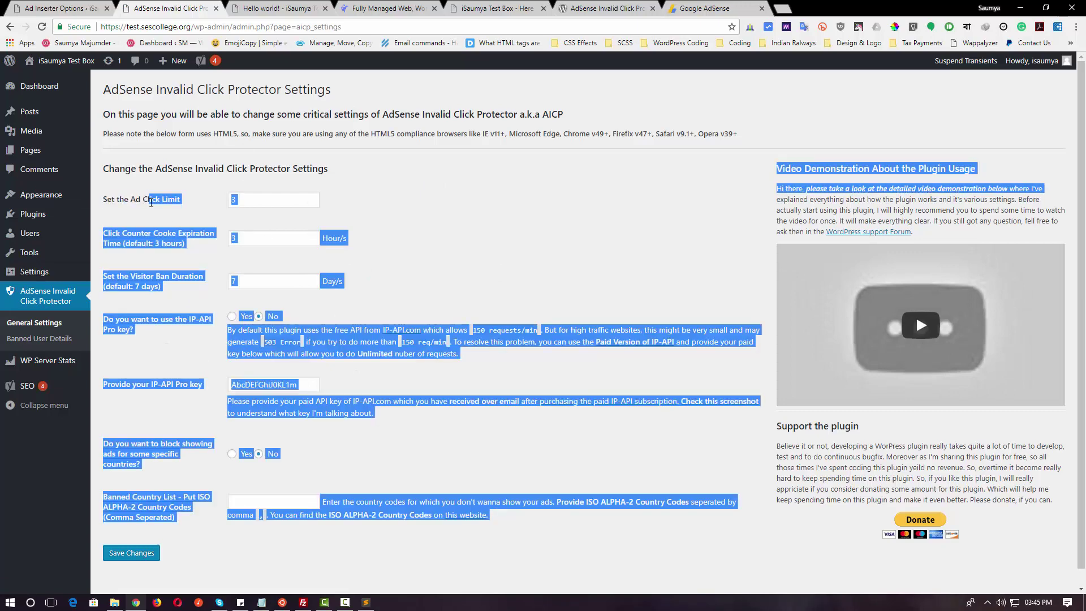
click(151, 198)
click(274, 199)
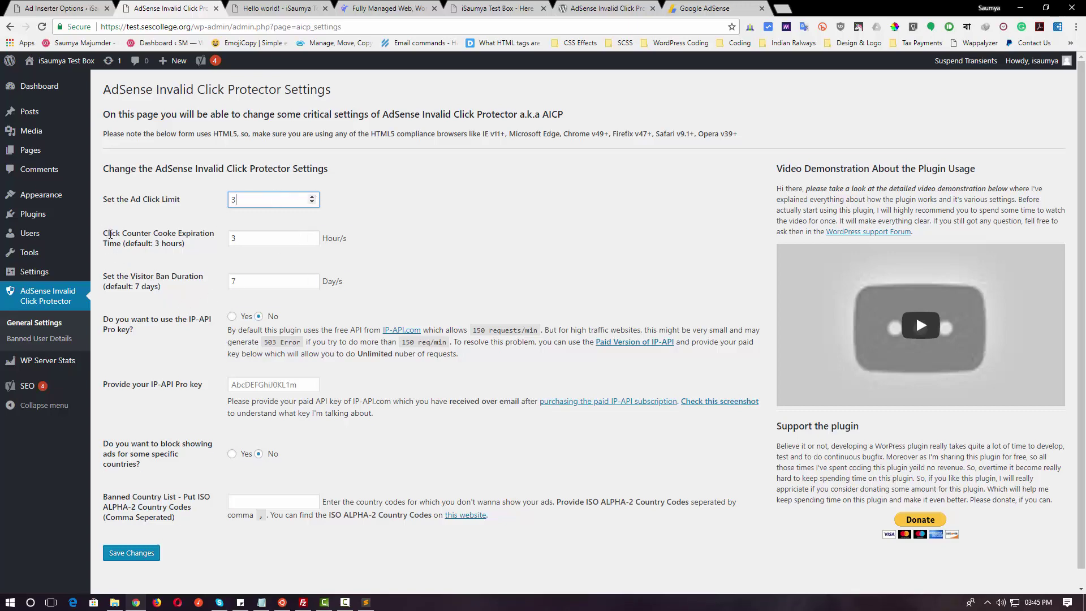
drag(104, 240, 141, 234)
click(374, 217)
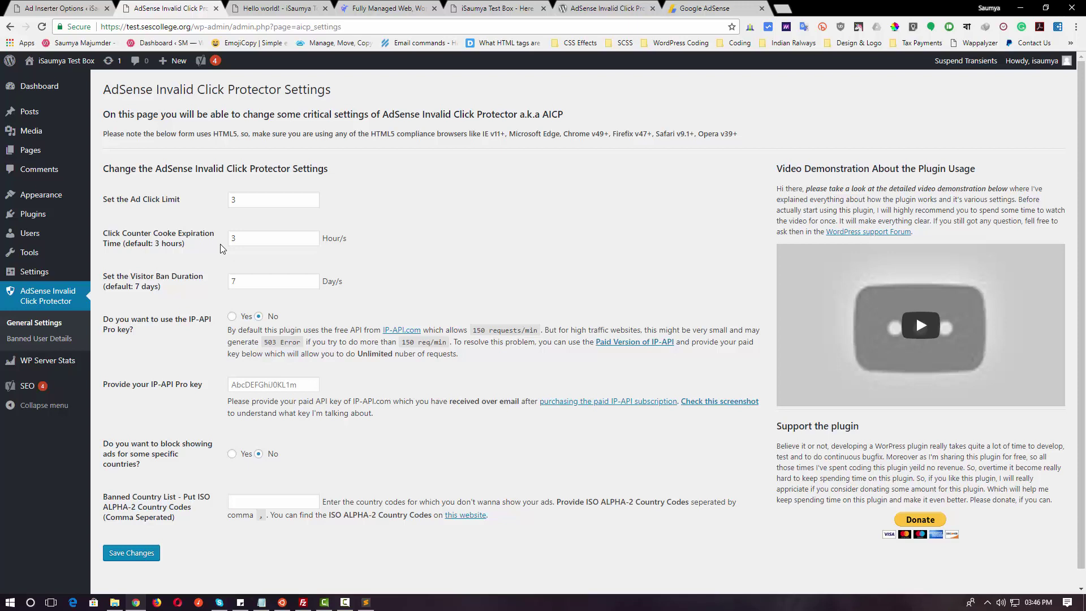
click(249, 238)
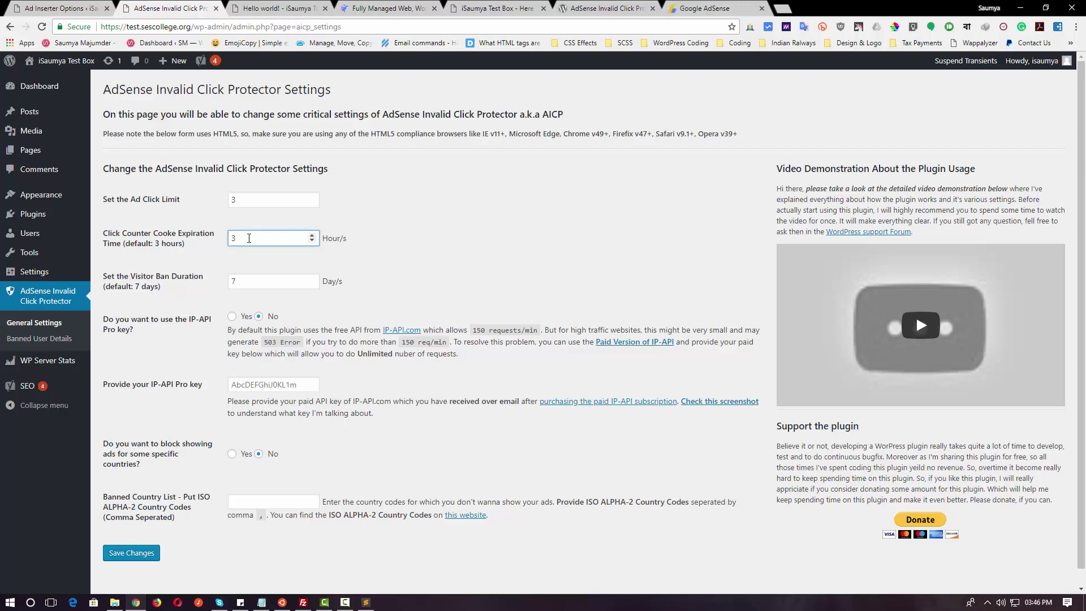
drag(232, 238, 264, 240)
drag(124, 280, 190, 288)
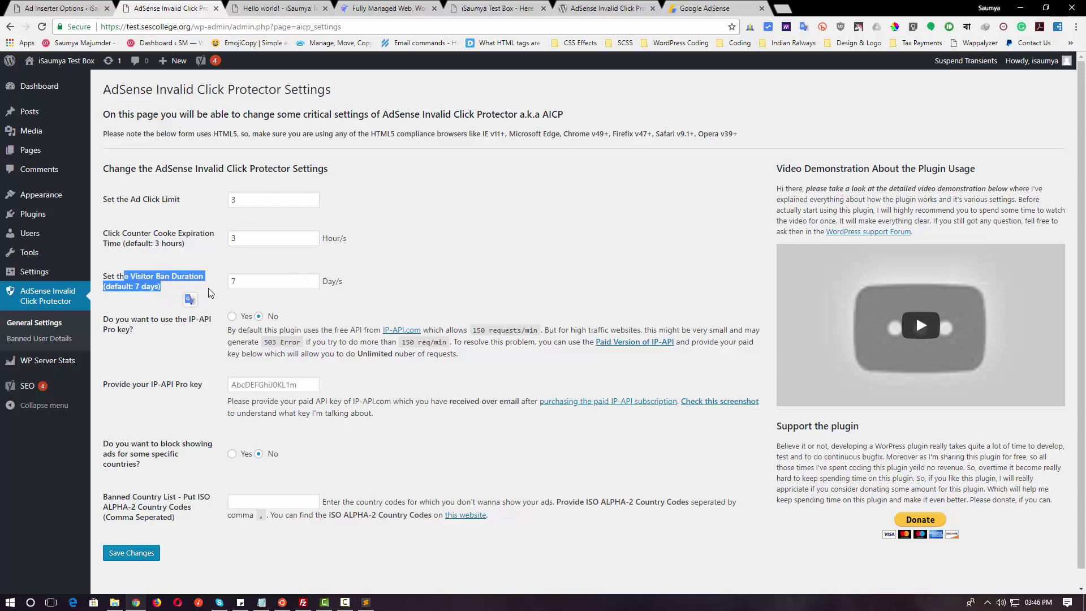
click(192, 281)
click(242, 279)
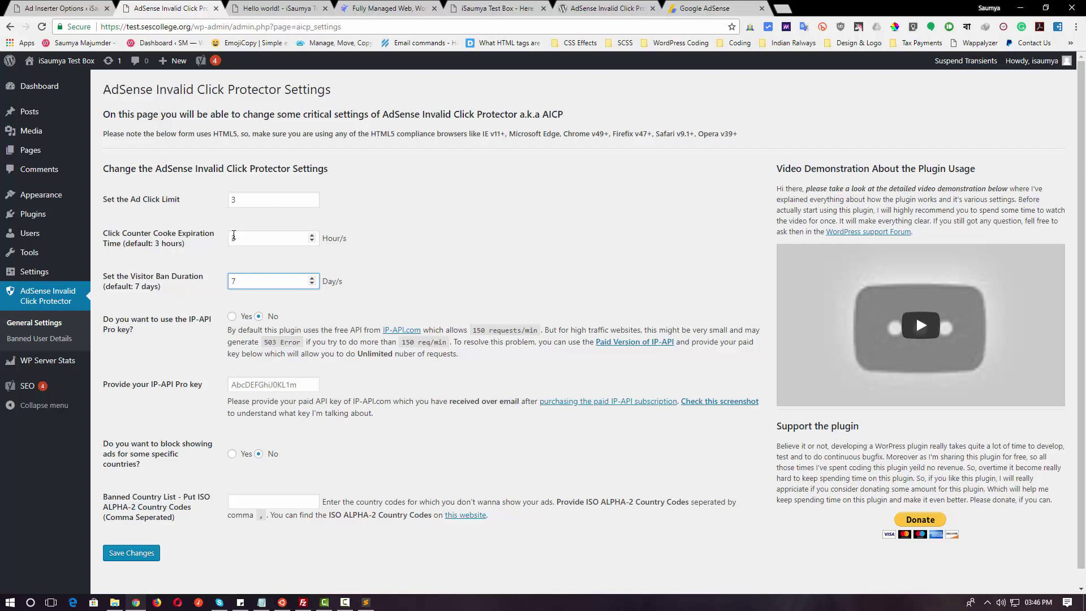
Step: Check the Banned User Details page and return to the click counter cookie expiration time in the general settings
click(30, 340)
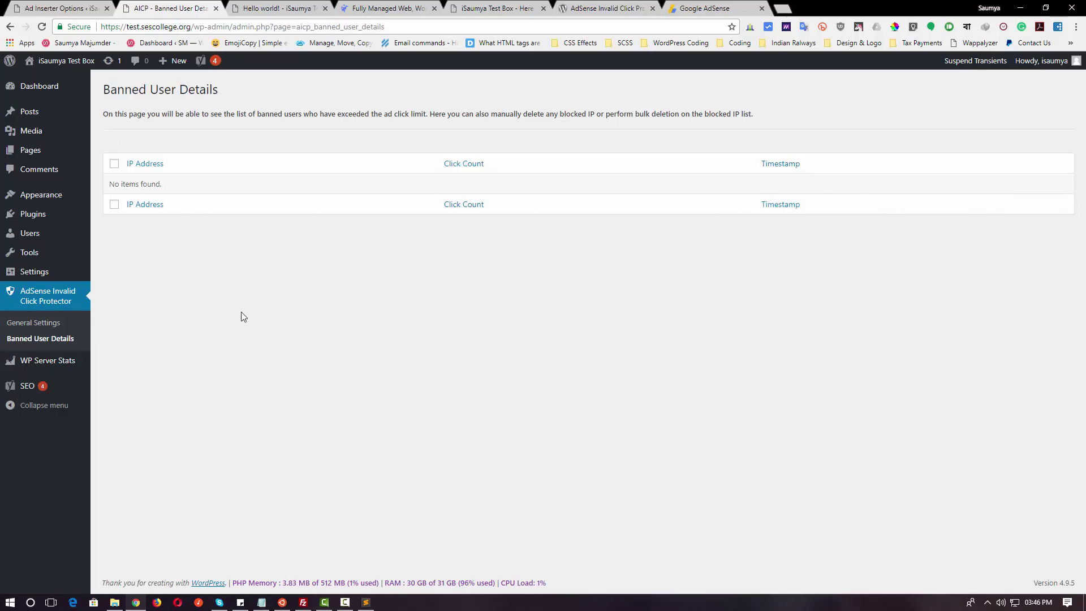
click(51, 323)
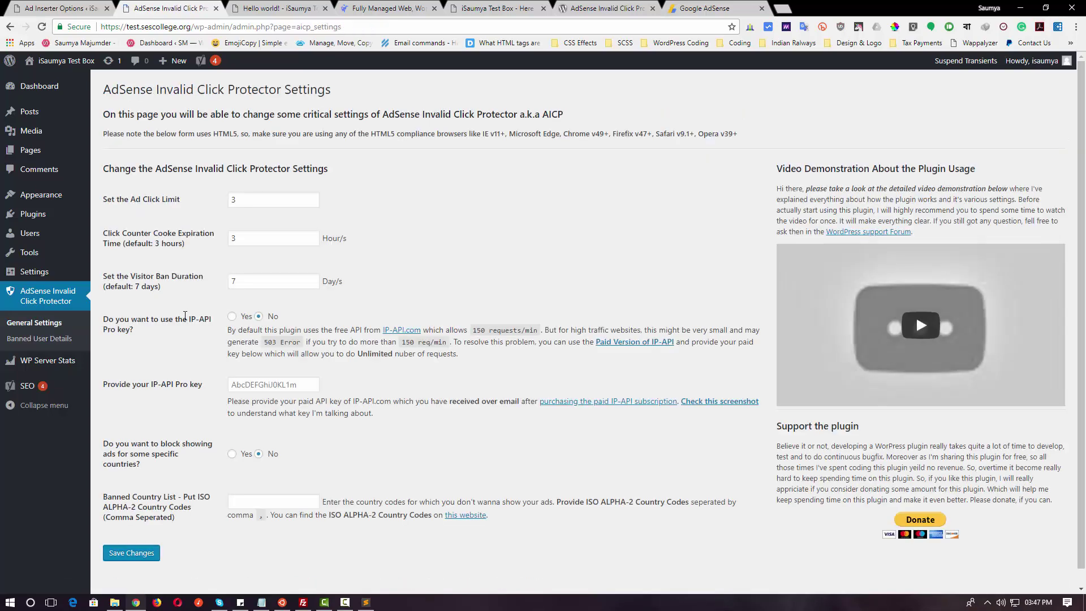
click(60, 340)
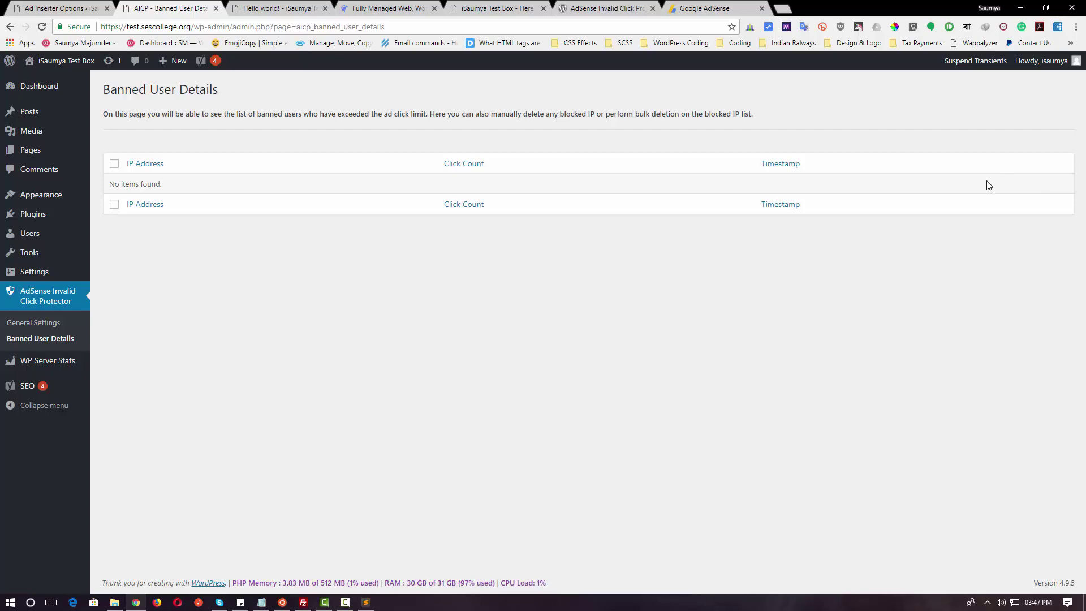
click(58, 323)
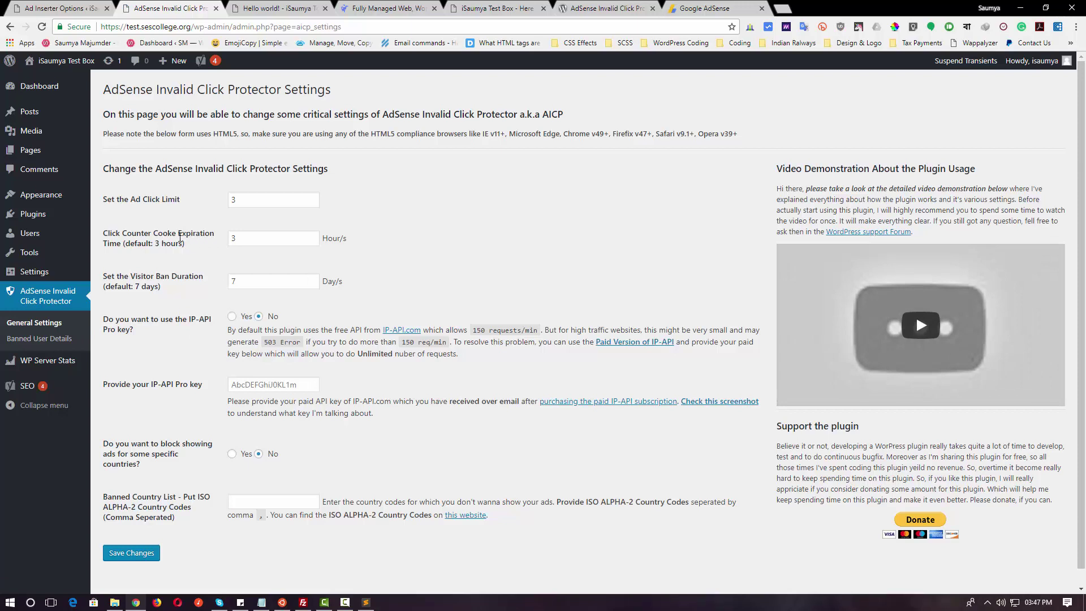
click(239, 238)
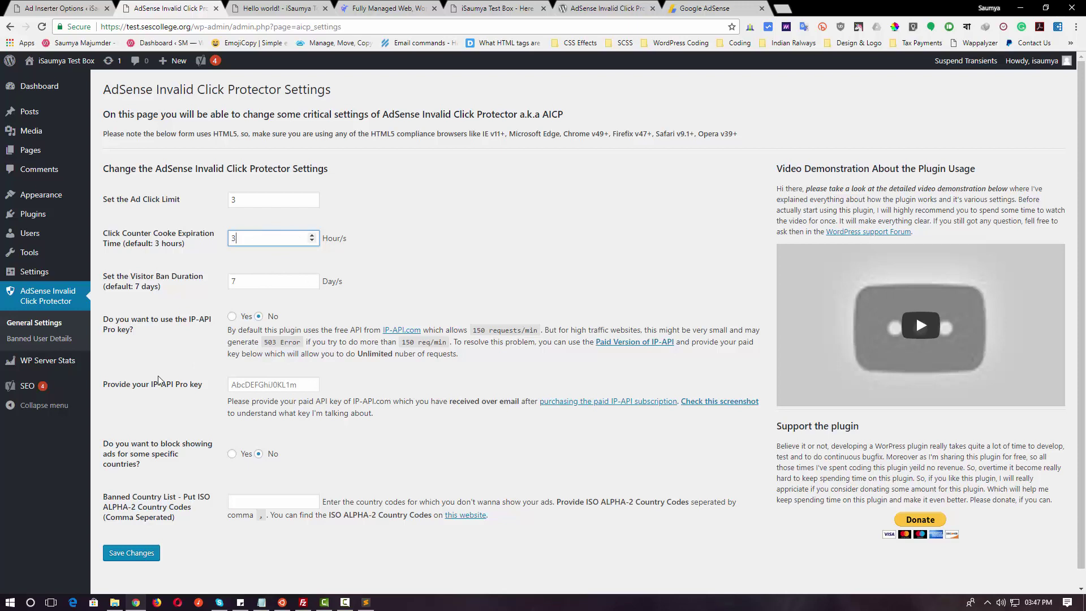
Step: Examine the option for using the IP-API Pro key in the AdSense Invalid Click Protector settings
drag(120, 314, 223, 329)
click(125, 347)
click(511, 323)
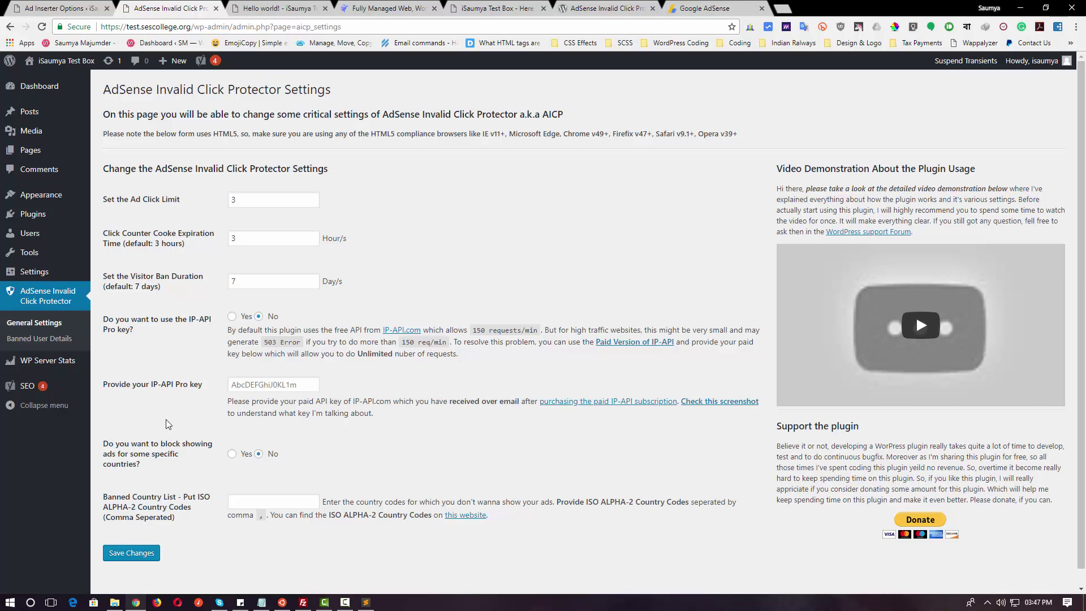
Step: Enable blocking ads for specific countries and enter US,GB,IN as the banned country list
drag(102, 447, 161, 456)
click(232, 454)
click(235, 500)
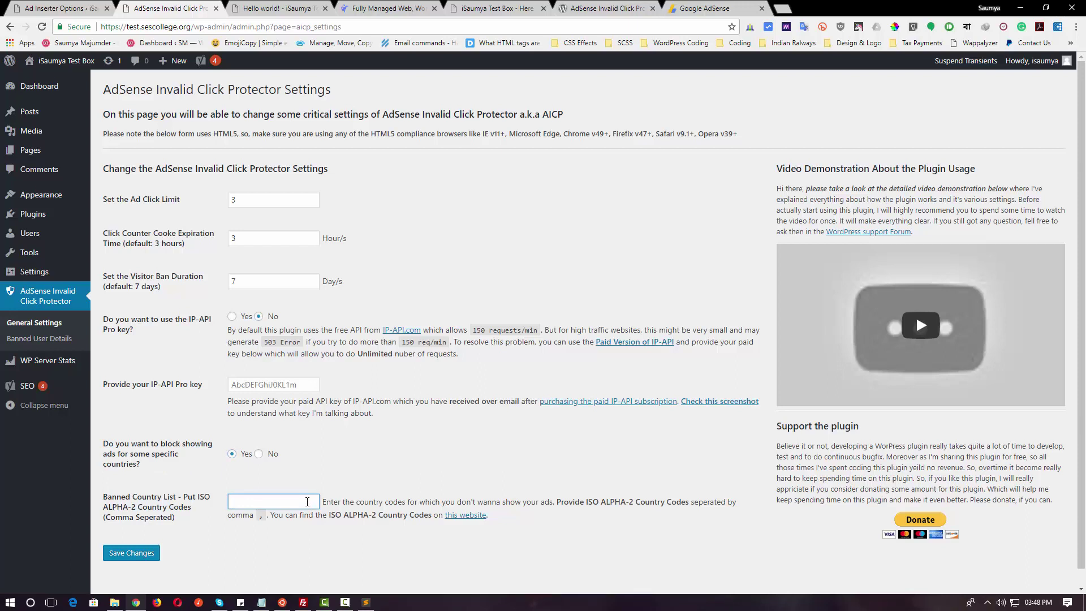
text(US,GB,IN)
Step: Open the linked ISO ALPHA-2 country code list in a new tab, look through the codes, and return to the plugin settings
right_click(465, 518)
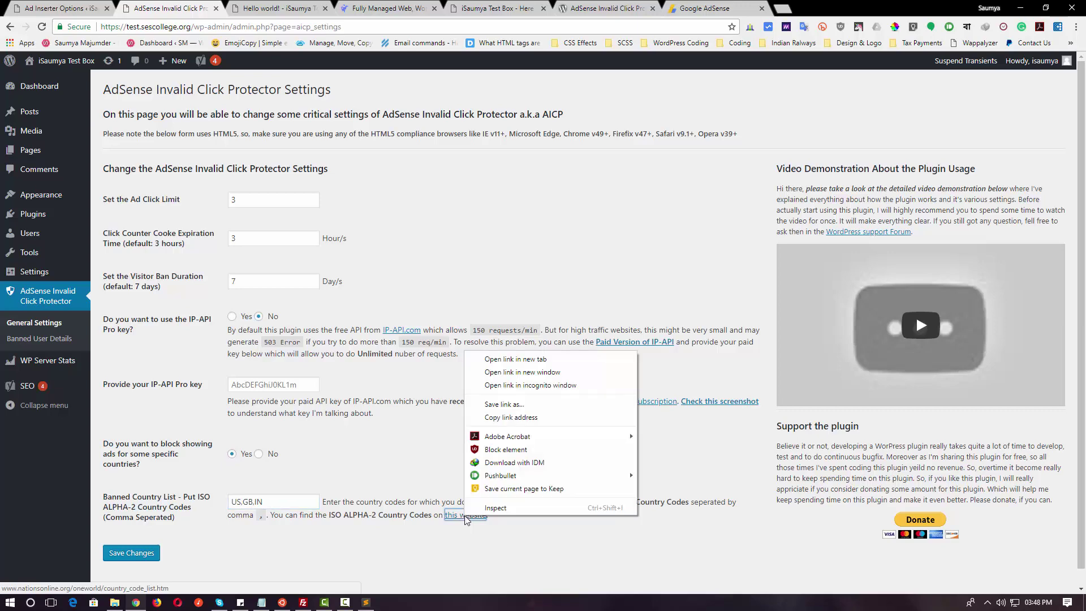
click(502, 359)
click(280, 8)
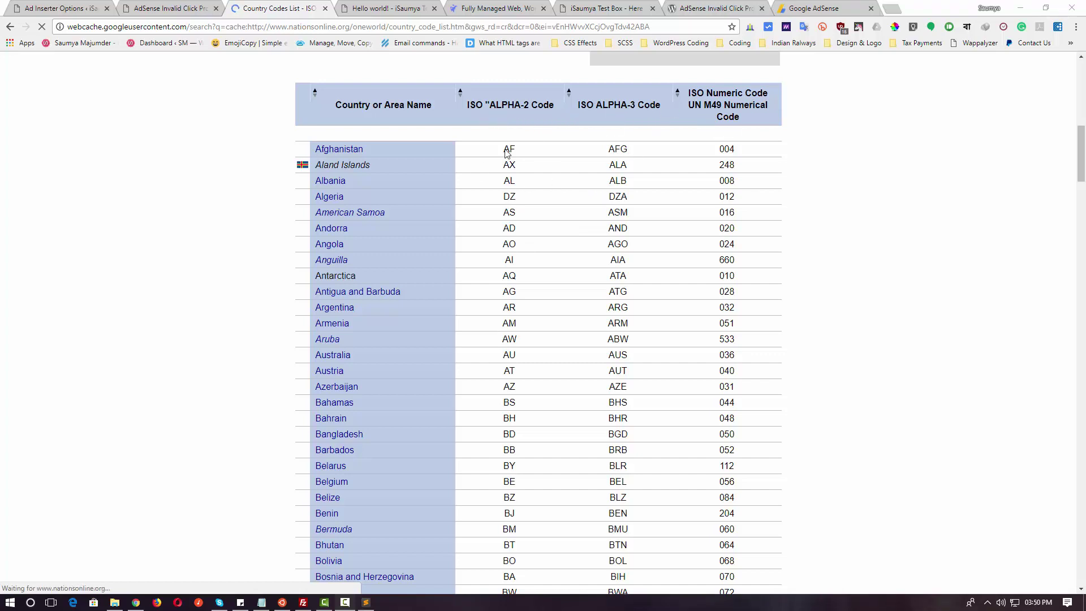
scroll(384, 338, down, 18)
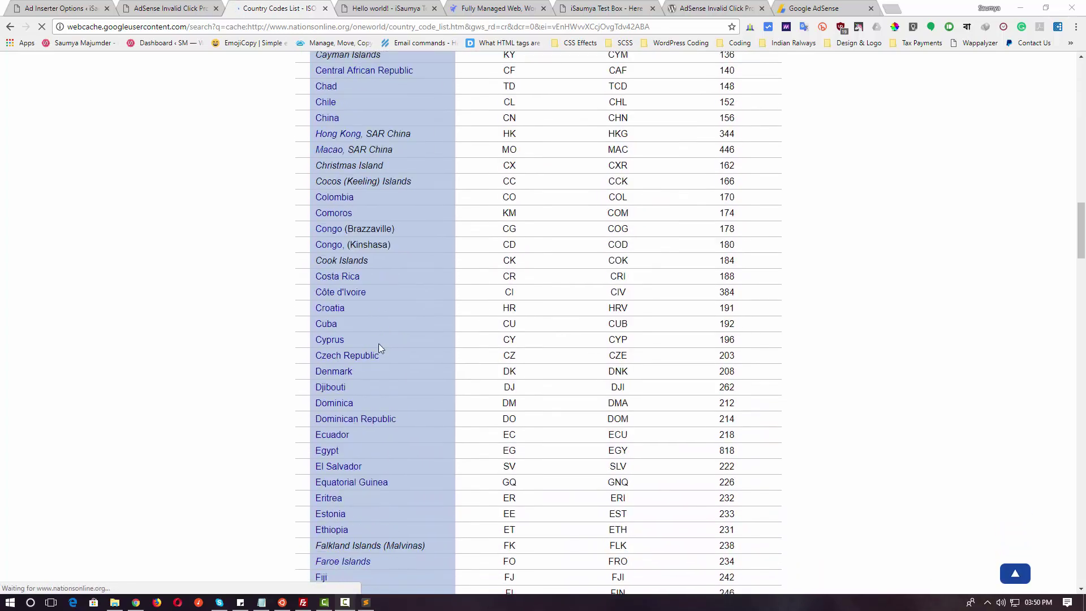
scroll(395, 351, up, 11)
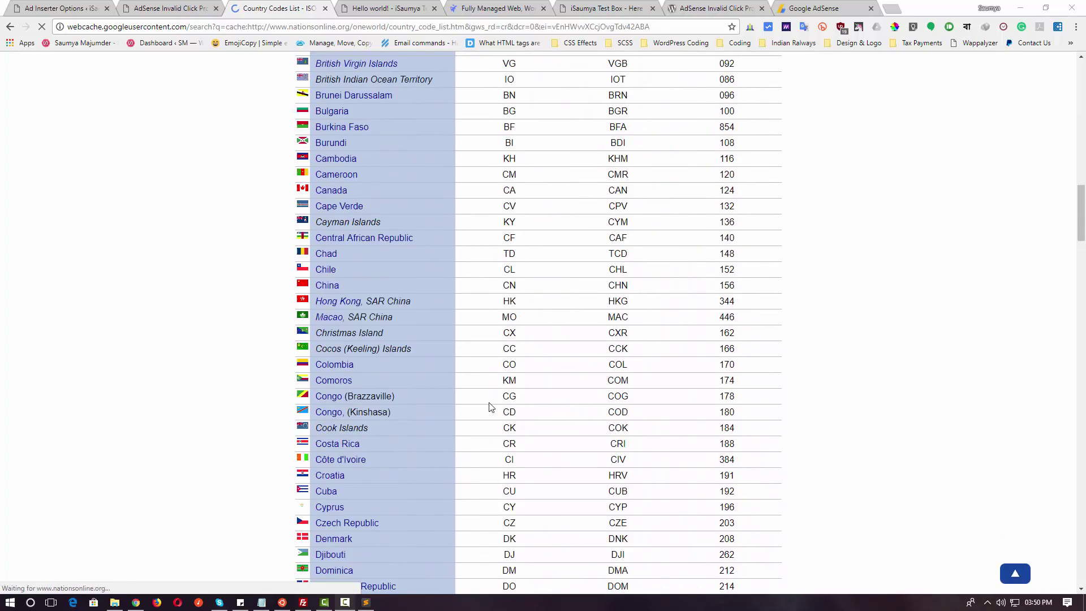
scroll(436, 371, up, 1)
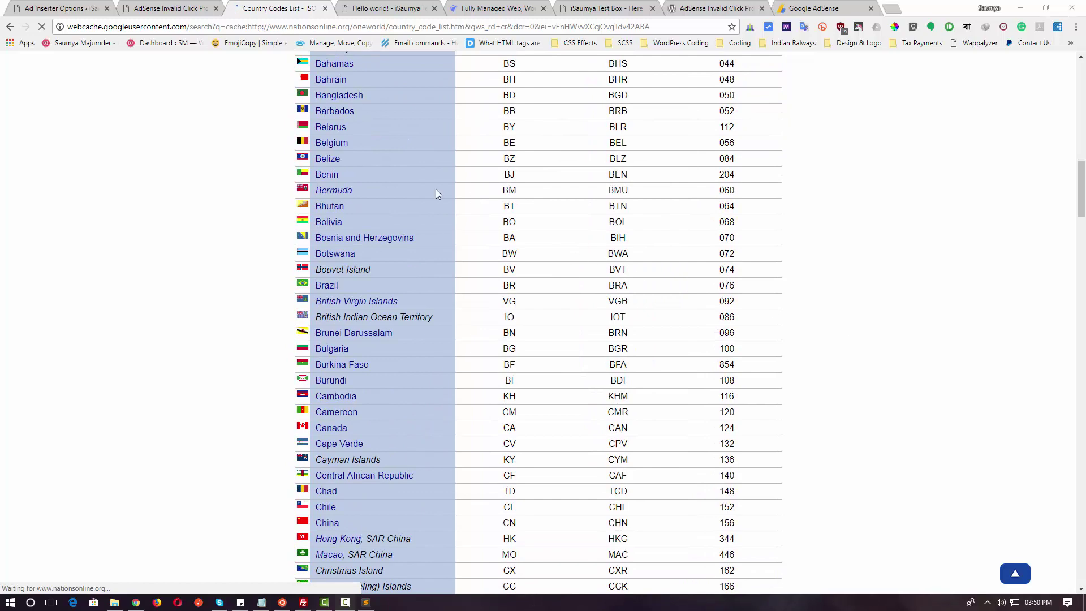
click(223, 11)
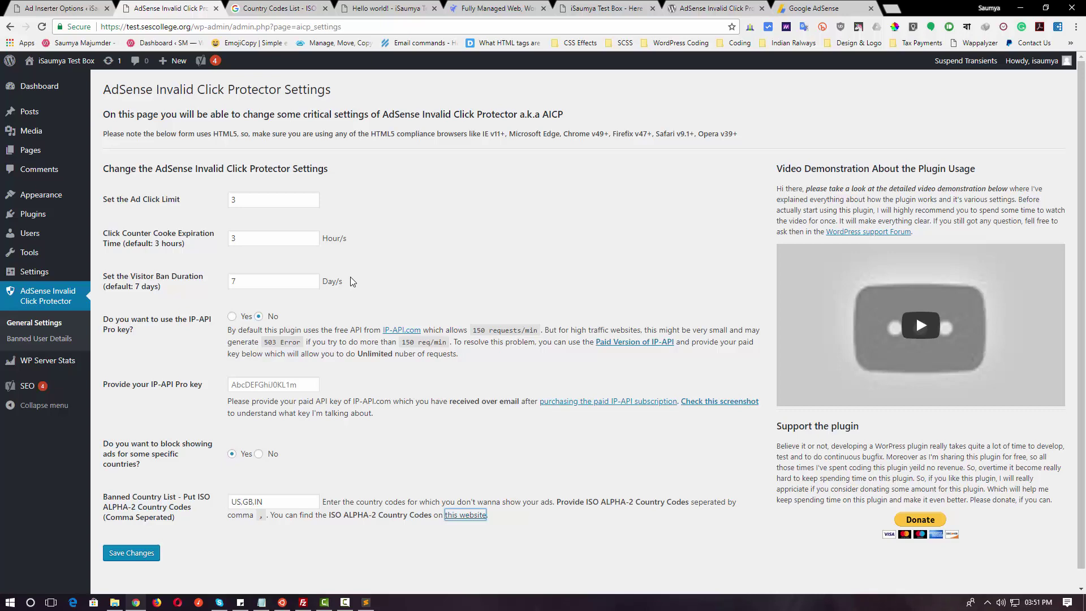
Step: Switch to Sublime Text and end the "Sorry! you are blocked from seeing ads." echo statement with a semicolon
click(365, 602)
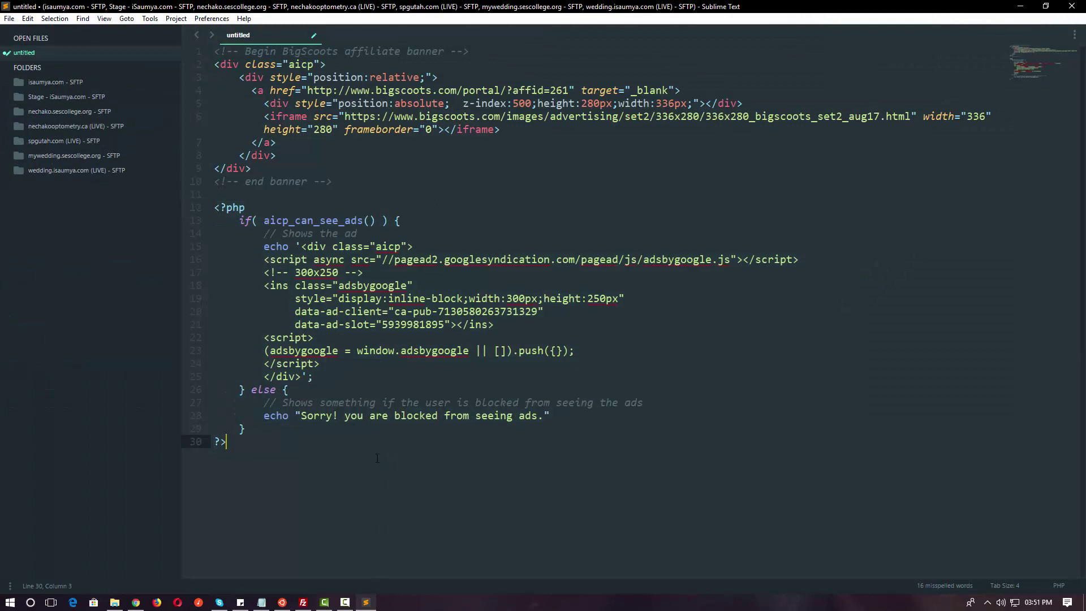
click(614, 421)
text(;)
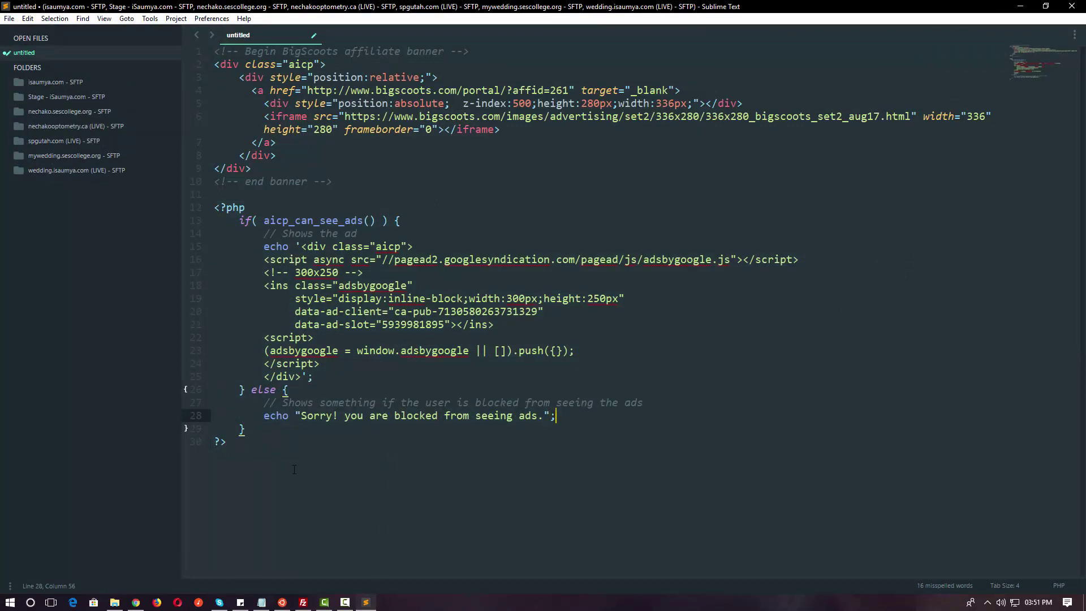
click(271, 449)
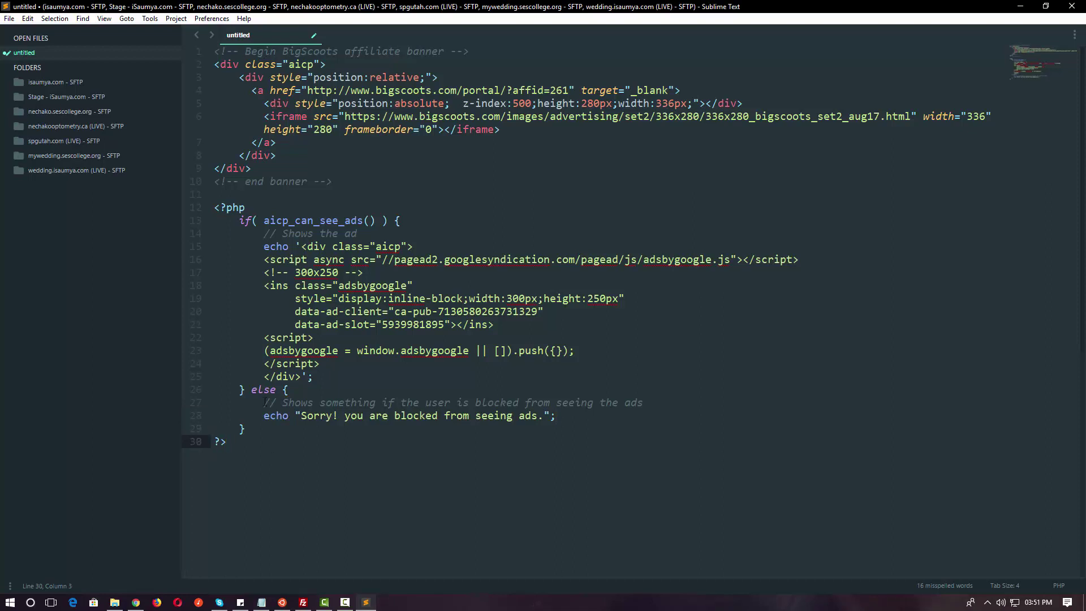
Step: Insert an add_shortcode call with the tag 'ad1' below the if/else block, before the closing PHP tag
click(254, 424)
key(Return)
key(Return)
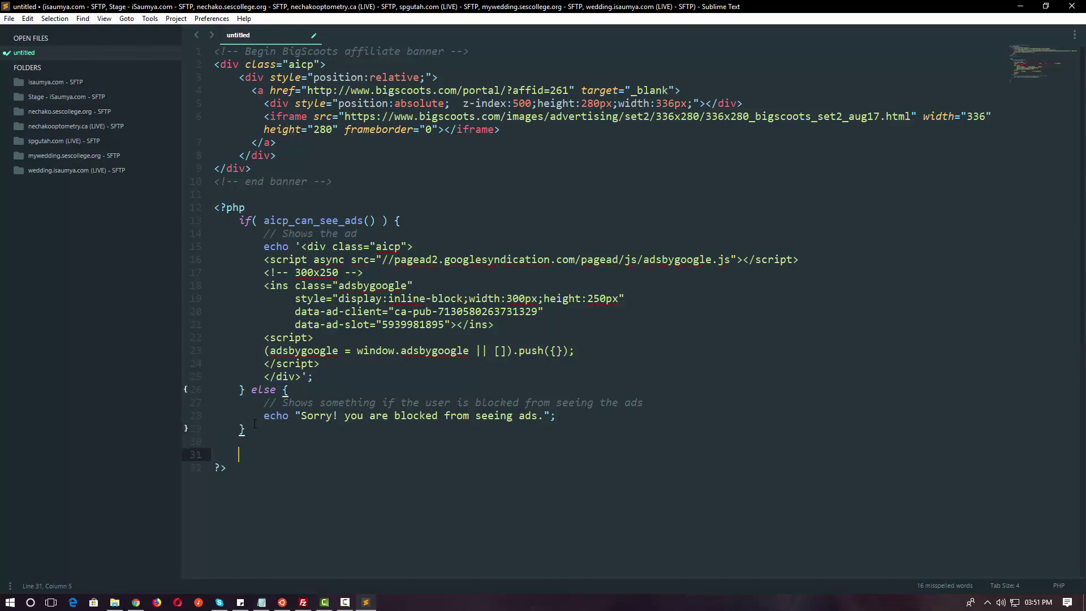
text(addddd__s)
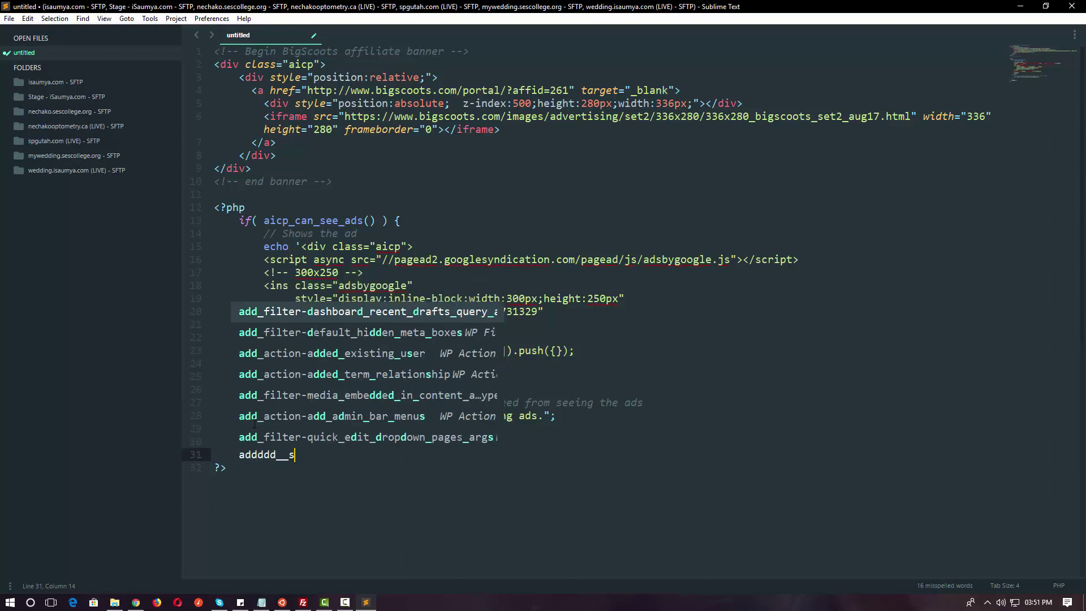
text(hort)
key(BackSpace)
key(BackSpace)
key(BackSpace)
key(BackSpace)
key(BackSpace)
key(BackSpace)
key(BackSpace)
key(BackSpace)
key(BackSpace)
key(BackSpace)
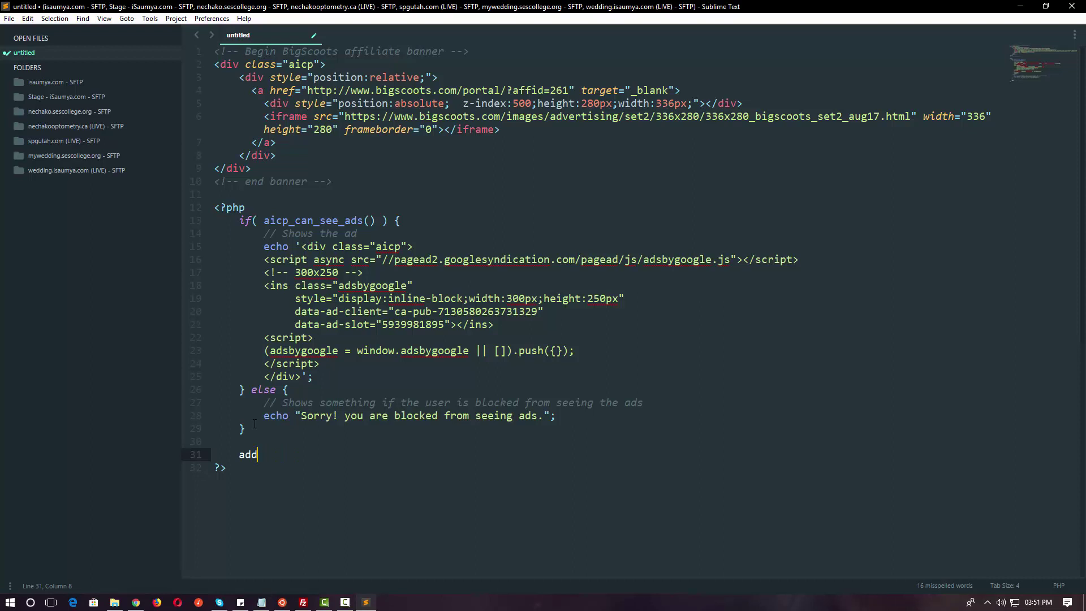
text(_short)
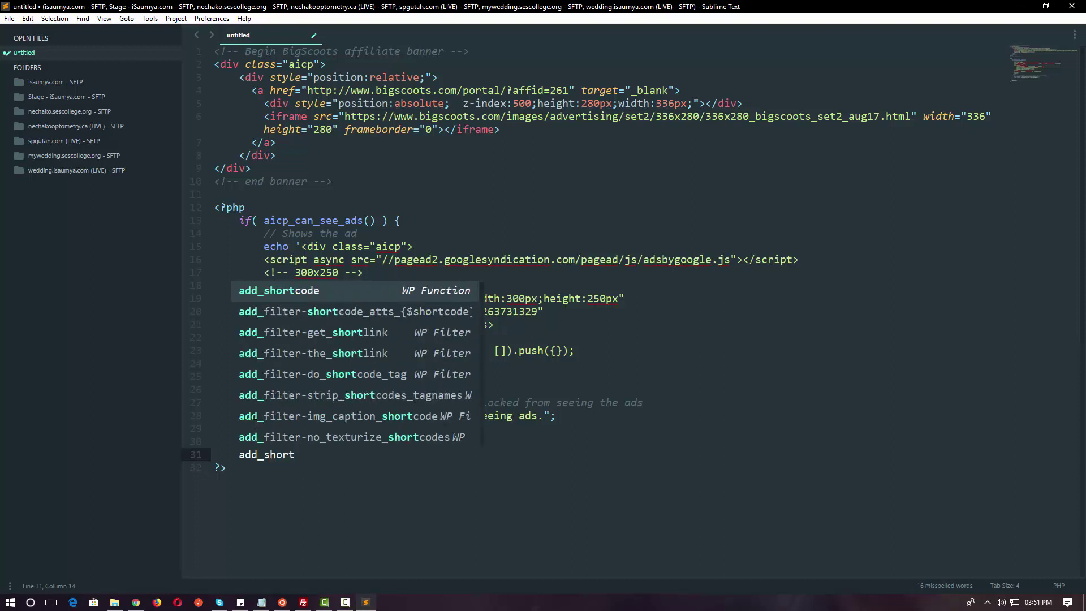
key(Return)
key(BackSpace)
text(', $callback)
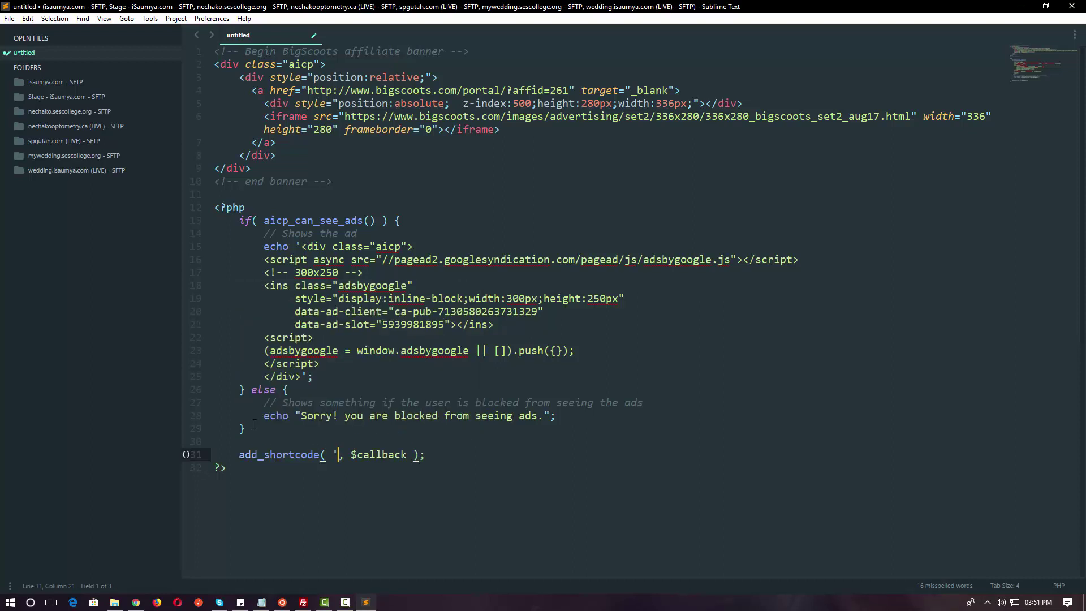
text(ad1)
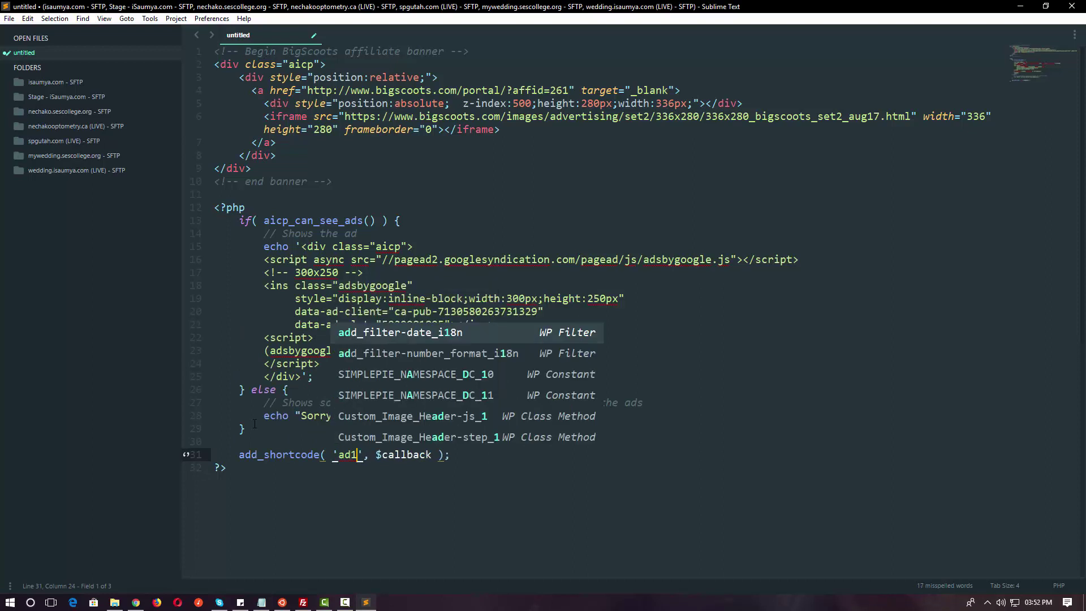
Step: Replace the shortcode's $callback argument with an anonymous function() and open its empty body
double_click(407, 455)
key(BackSpace)
key(BackSpace)
text(function())
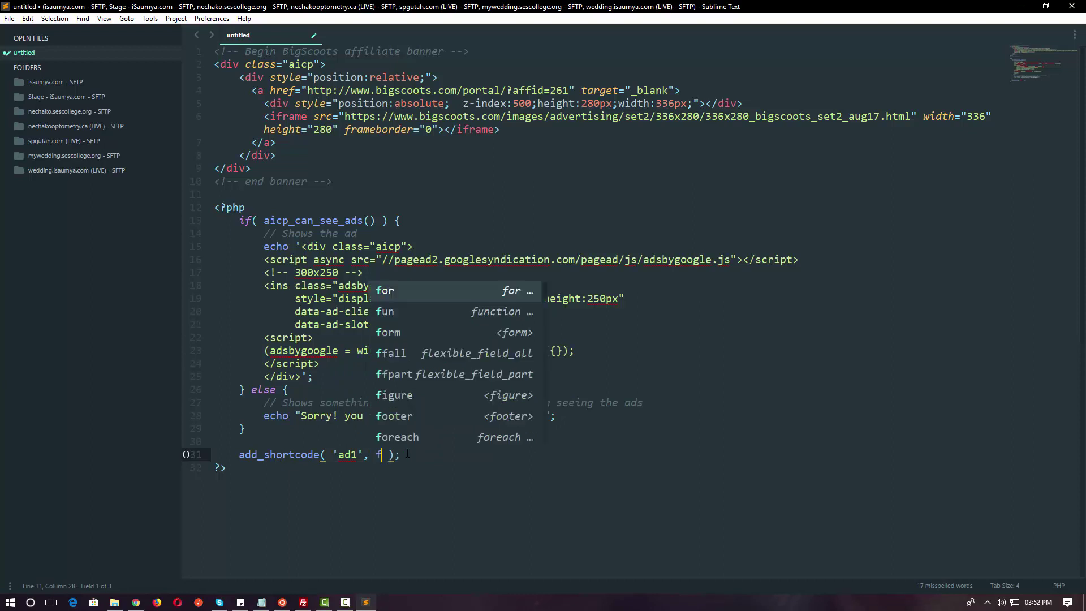
text( {)
key(Return)
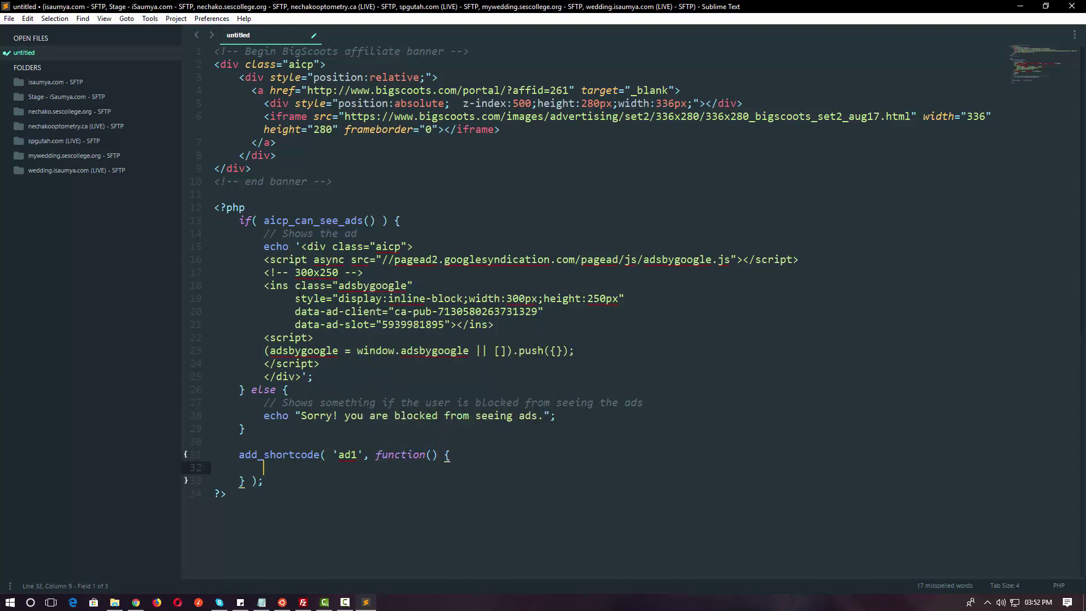
Step: Copy the aicp_can_see_ads() if/else block into the ad1 shortcode's function body and indent it
drag(242, 220, 259, 432)
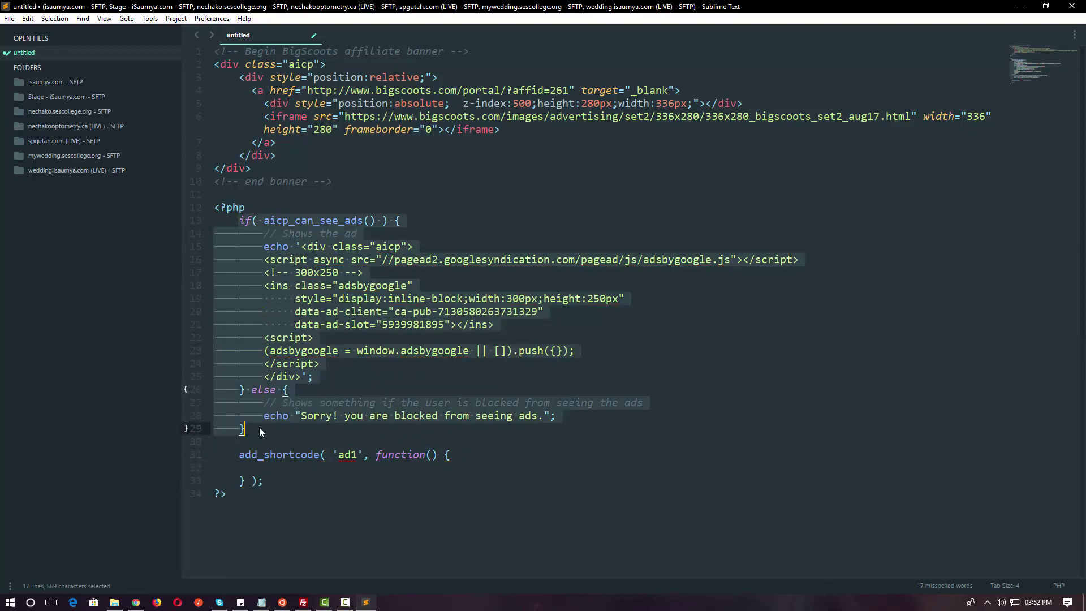
key(ctrl+c)
click(294, 467)
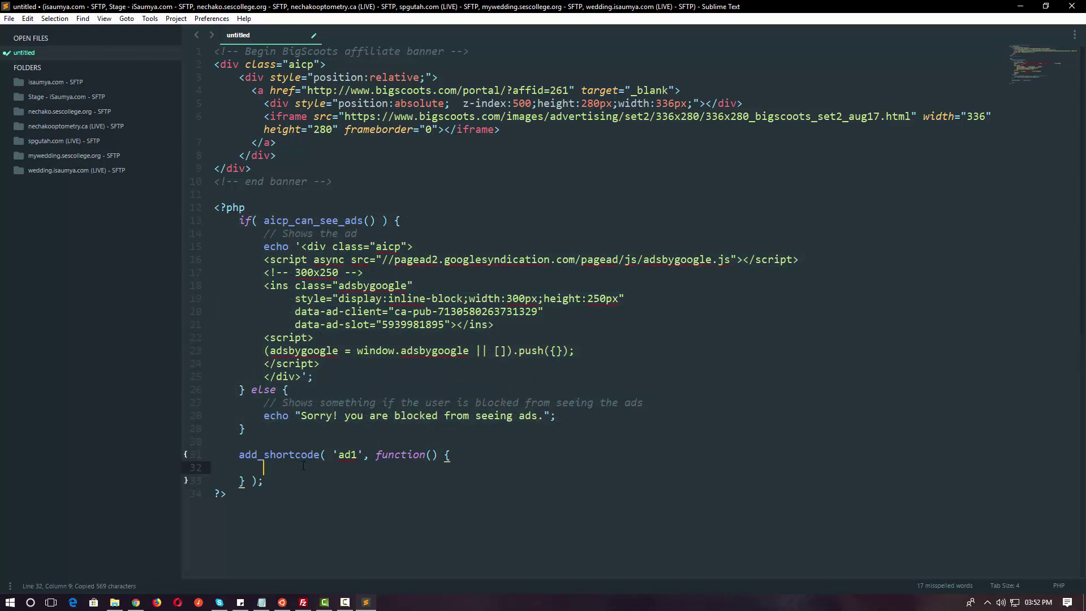
key(ctrl+v)
drag(259, 417, 259, 210)
key(Tab)
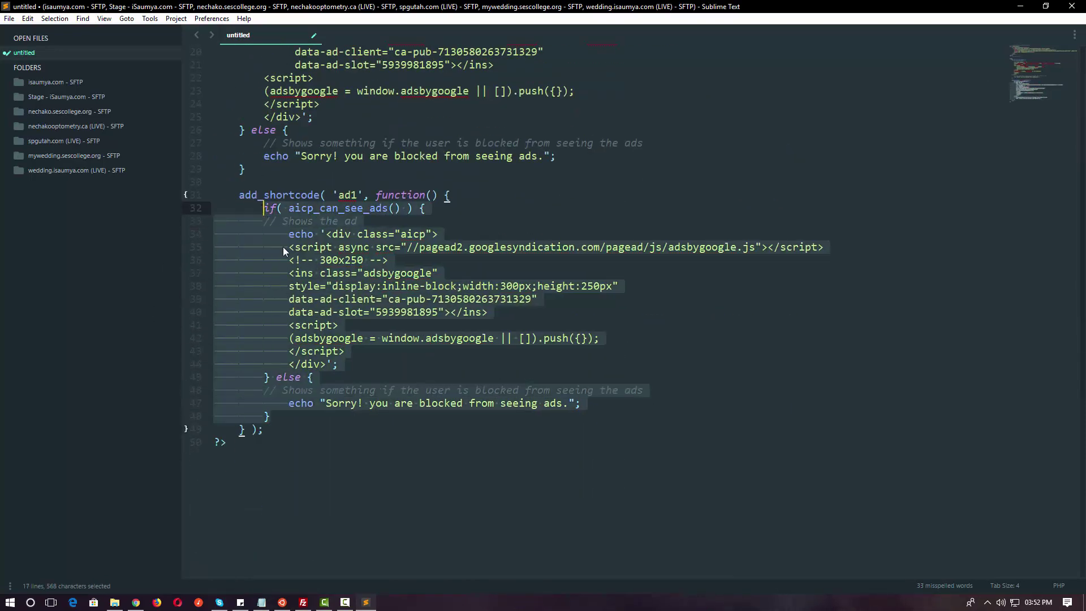
click(359, 423)
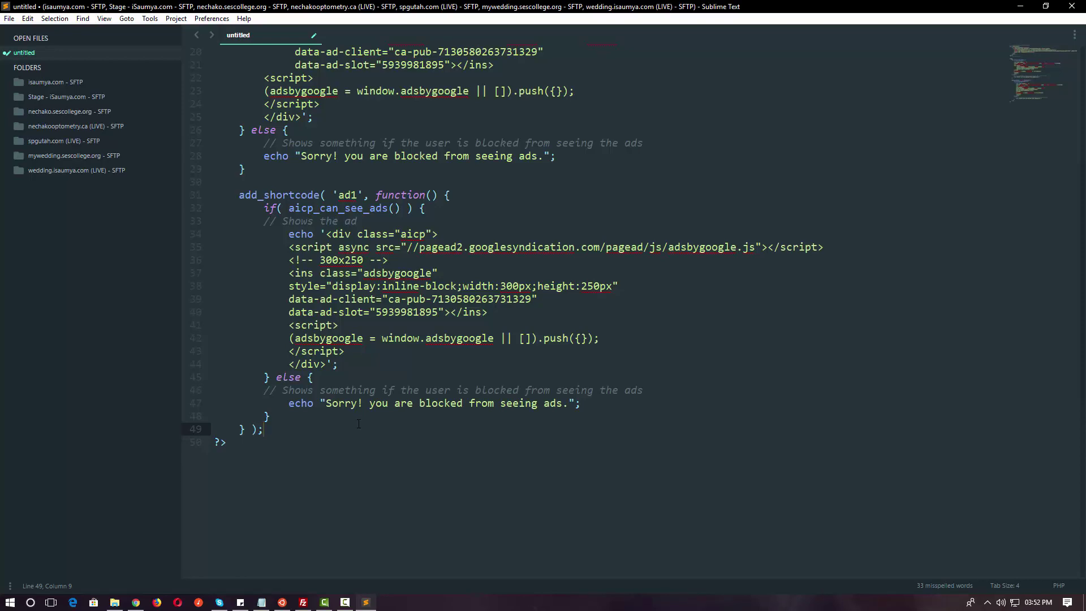
Step: Review the banner markup, the PHP ad condition and the ad1 shortcode code from end to end
scroll(358, 423, up, 6)
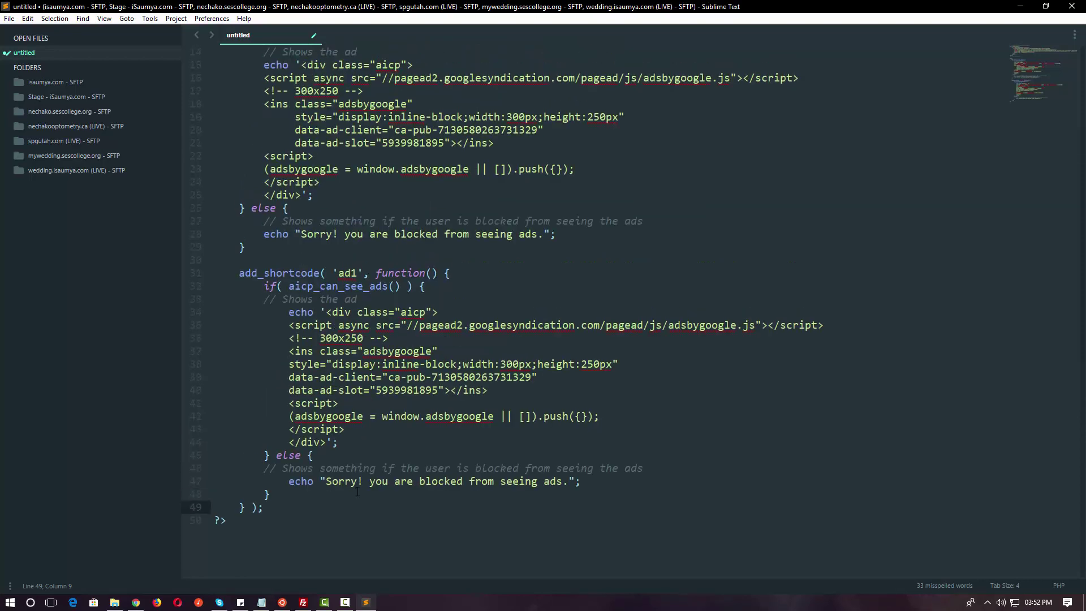
scroll(359, 493, down, 3)
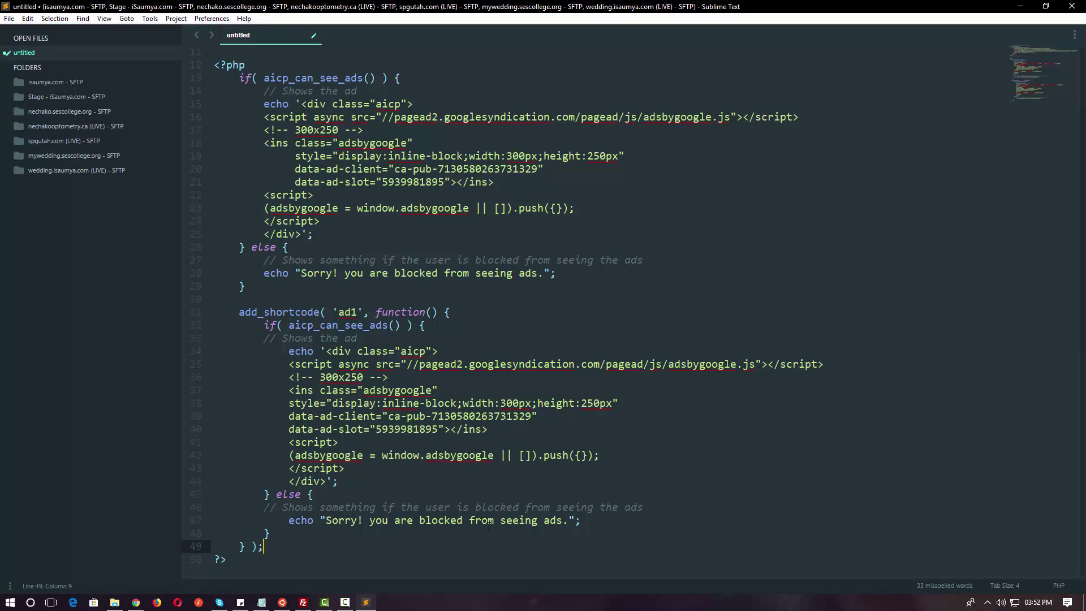
scroll(489, 527, up, 4)
scroll(487, 497, down, 7)
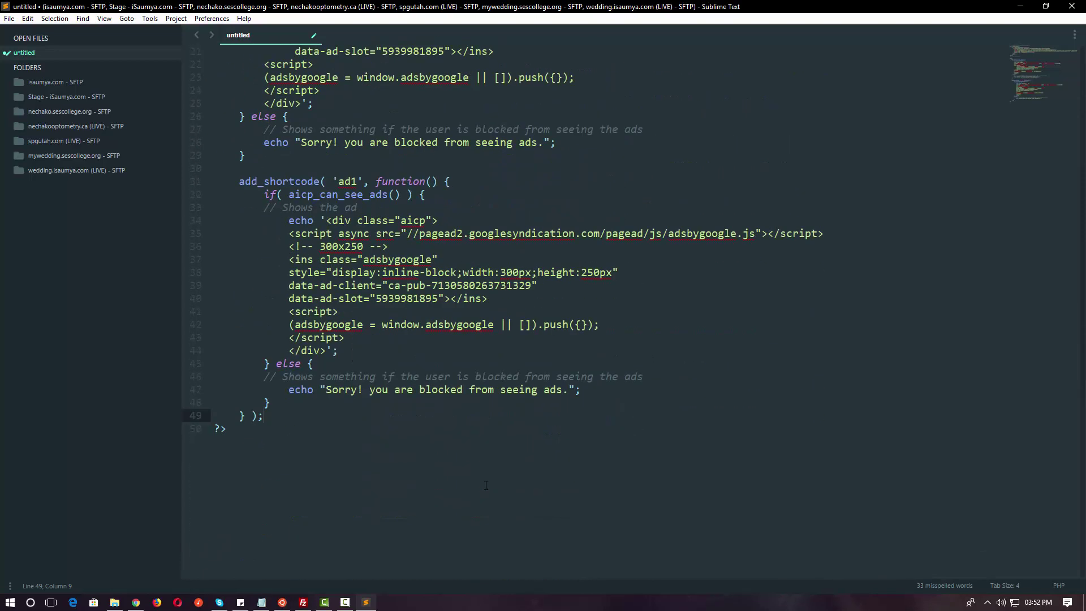
scroll(485, 484, down, 4)
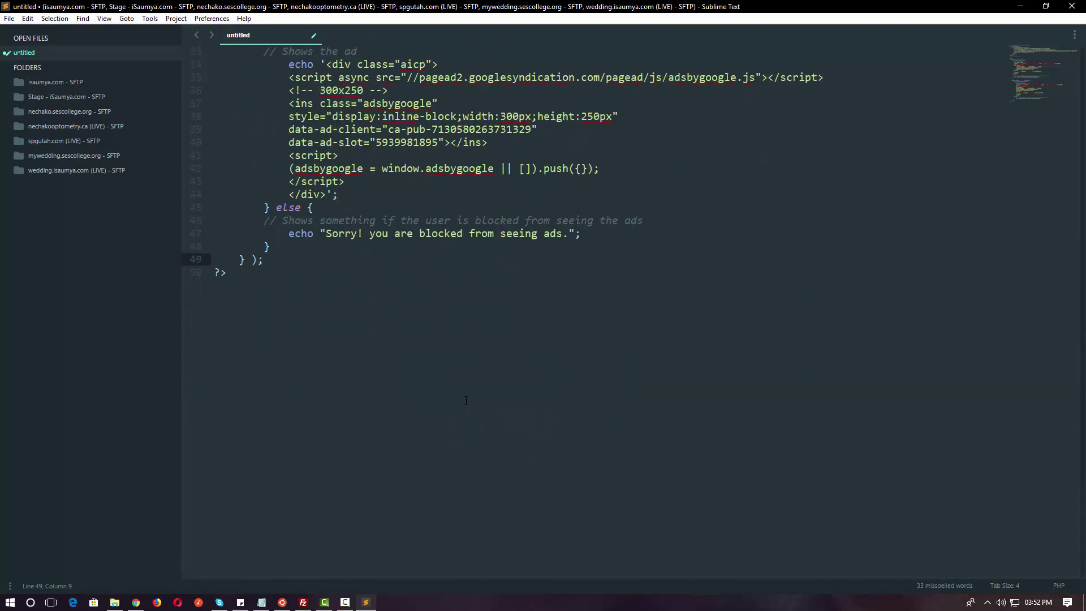
scroll(455, 387, down, 6)
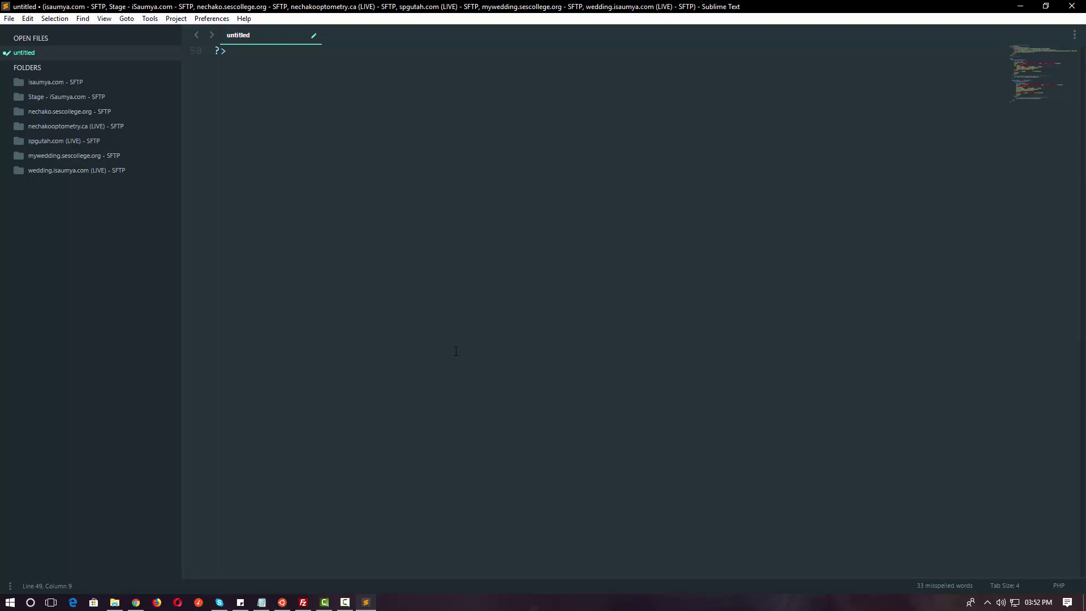
scroll(455, 351, up, 13)
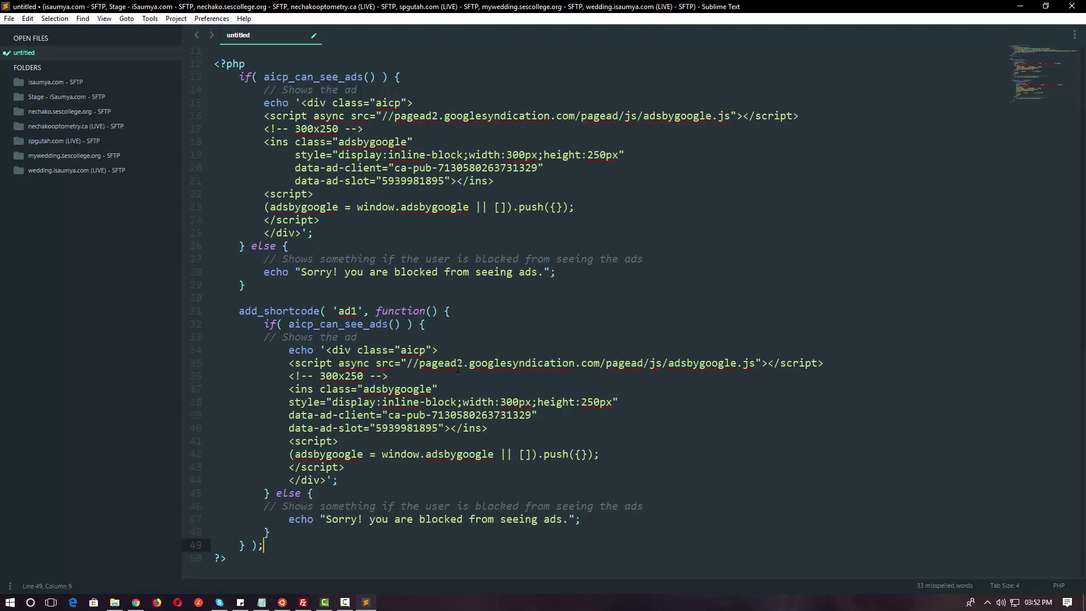
scroll(458, 369, up, 4)
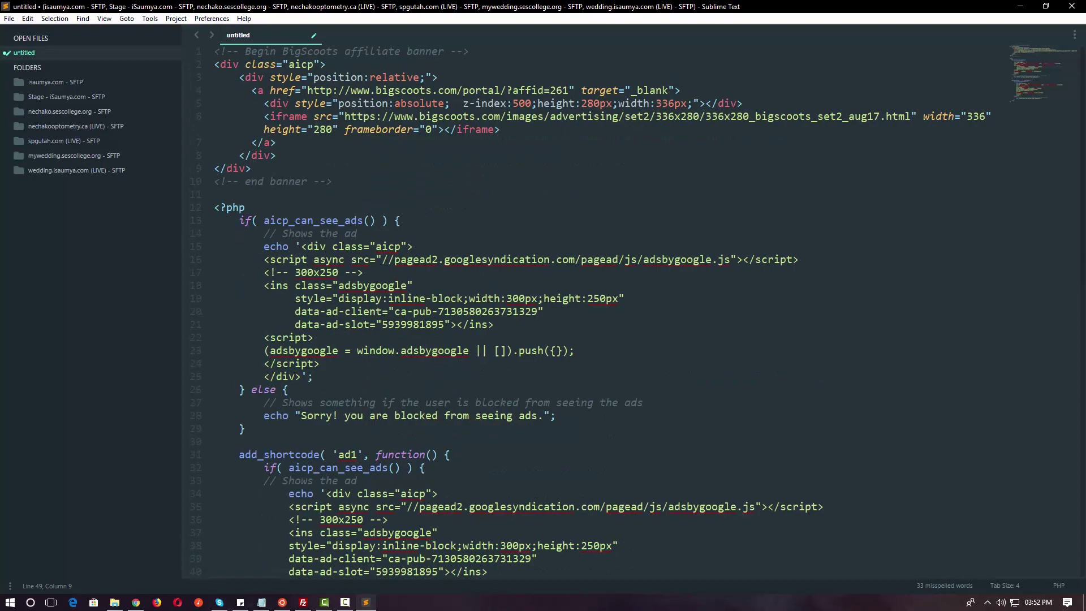